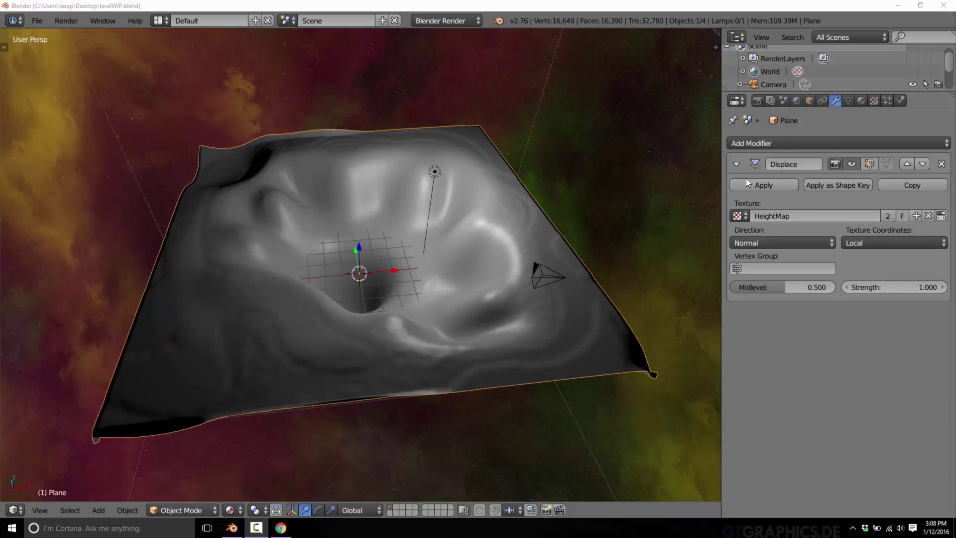
- Apply the Displace modifier to the plane, enter Edit Mode, and split the viewport vertically in two
{"action": "left_click", "coordinate": [758, 190]}
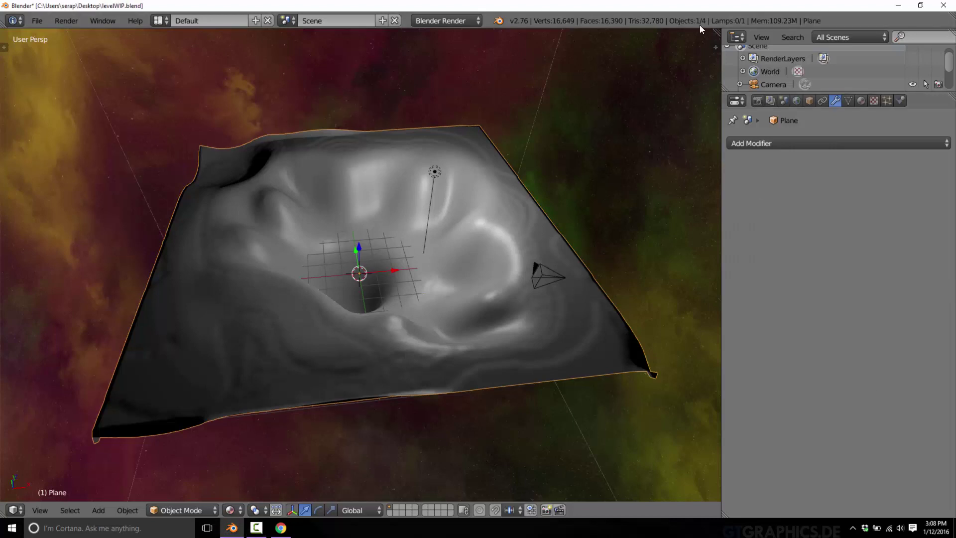
{"action": "key", "text": "Tab"}
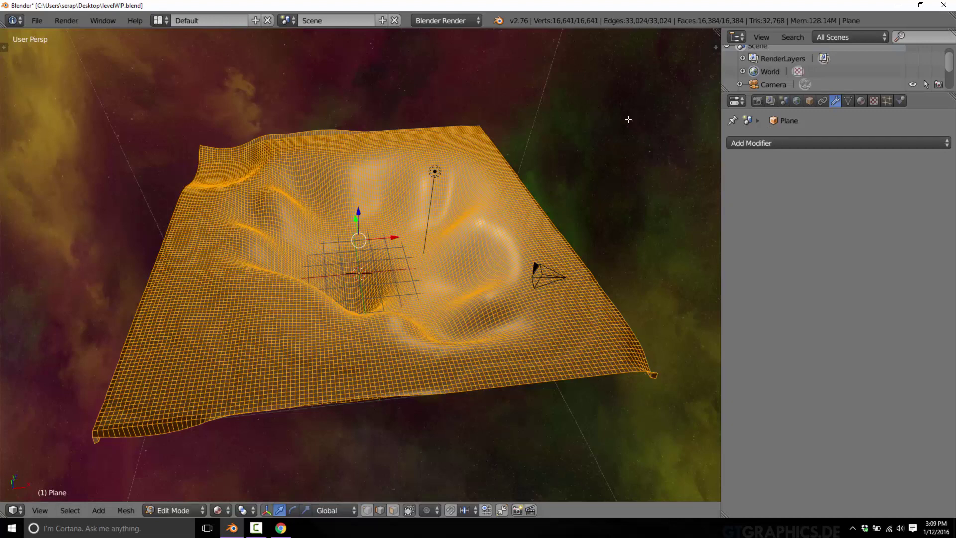
{"action": "left_click_drag", "start_coordinate": [717, 32], "coordinate": [367, 488]}
- Turn the right-hand area into the UV/Image Editor
{"action": "left_click", "coordinate": [387, 510]}
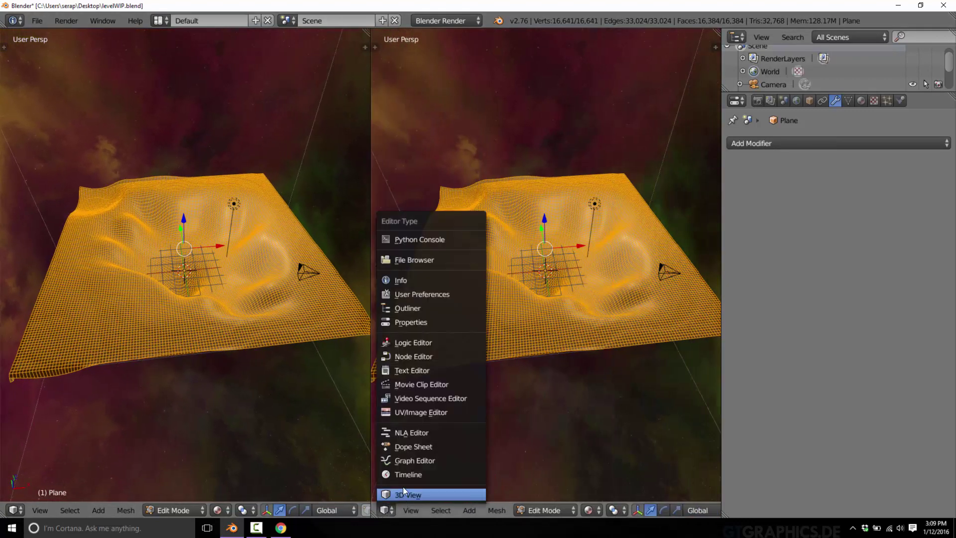
{"action": "left_click", "coordinate": [423, 411]}
{"action": "scroll", "coordinate": [532, 370], "scroll_direction": "up", "scroll_amount": 3}
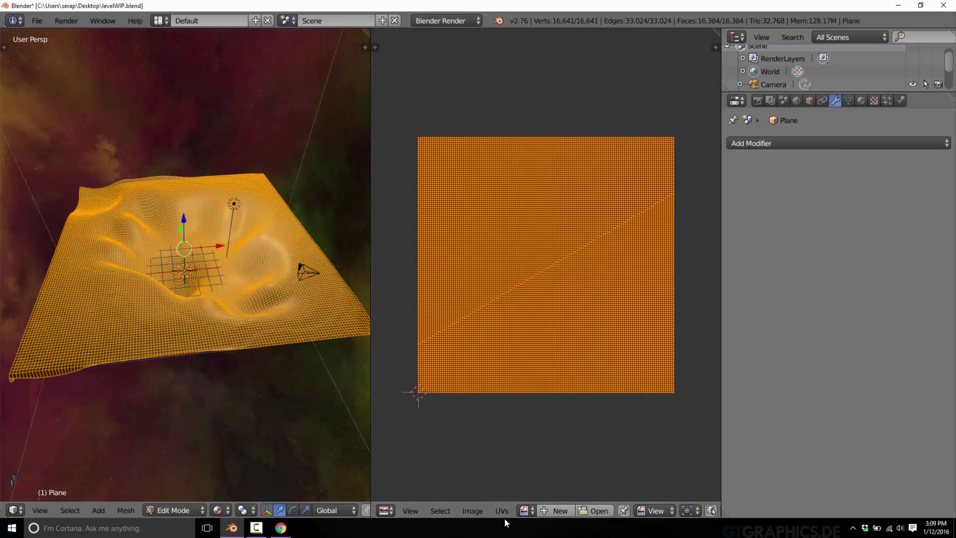
- Create a new material for the plane named GroundMaterial
{"action": "left_click", "coordinate": [861, 101]}
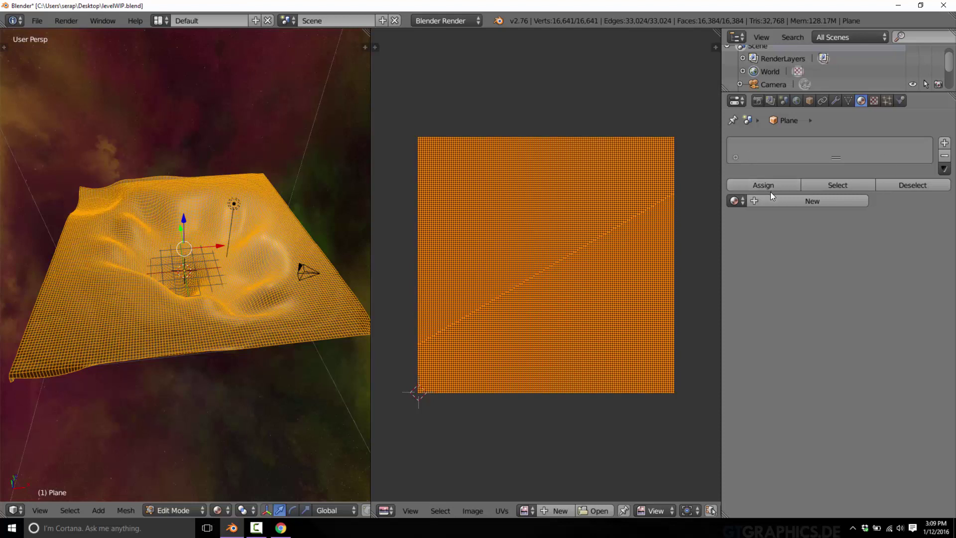
{"action": "left_click", "coordinate": [789, 201]}
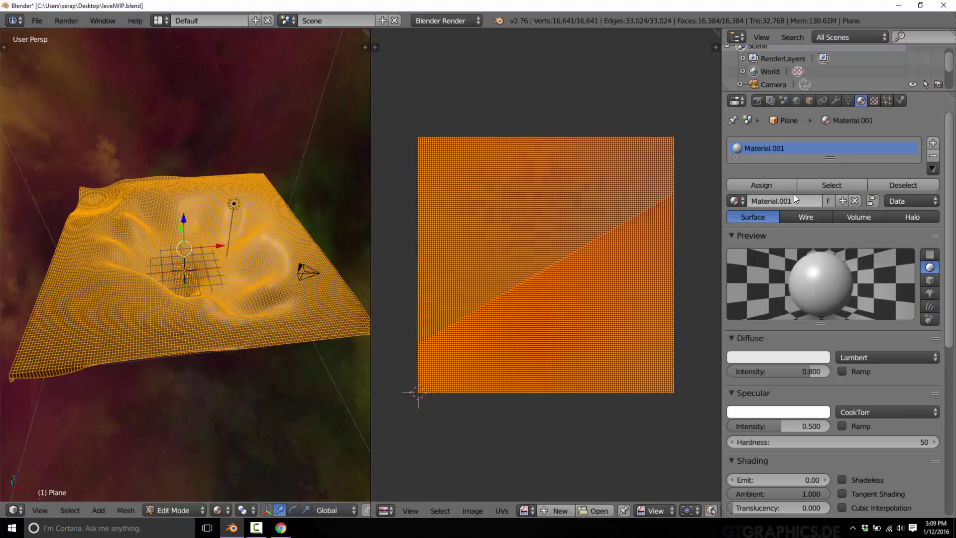
{"action": "left_click", "coordinate": [796, 198]}
{"action": "type", "text": "GroundMaterial"}
{"action": "key", "text": "Return"}
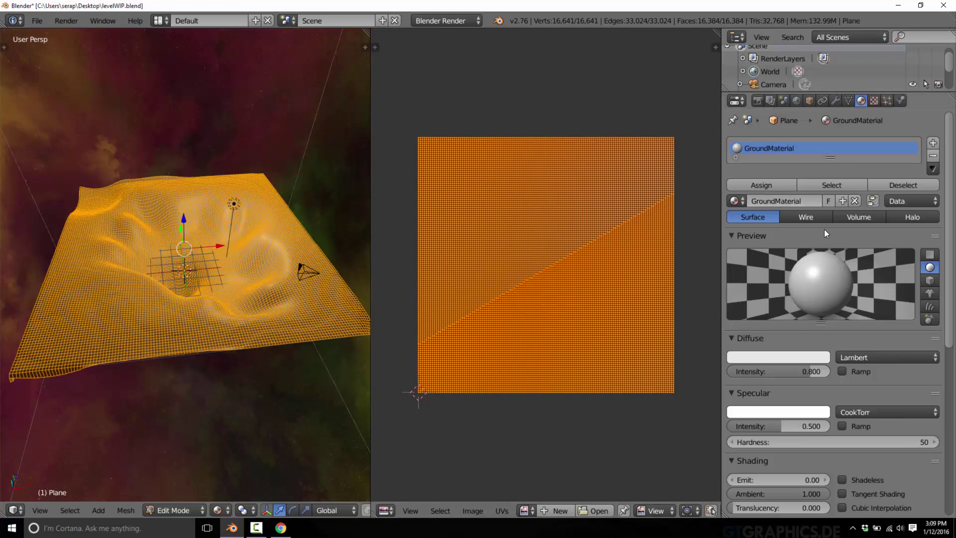
- Reassign GroundMaterial to the plane after briefly switching its slot to Material
{"action": "left_click", "coordinate": [739, 201]}
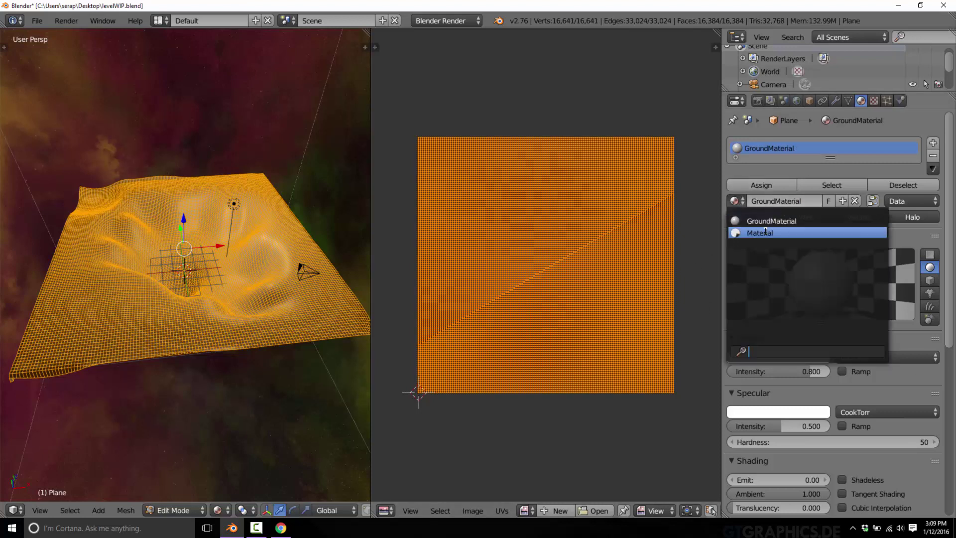
{"action": "left_click", "coordinate": [765, 231]}
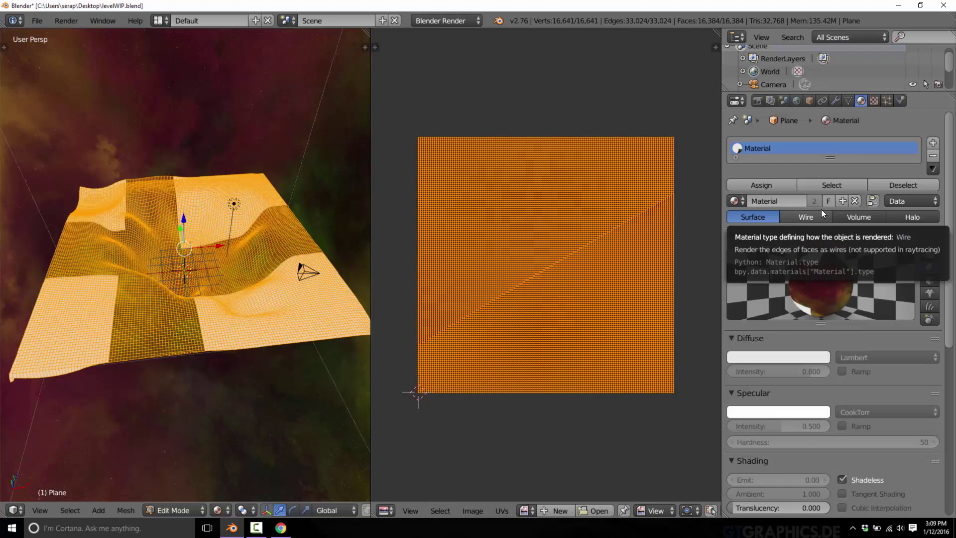
{"action": "left_click", "coordinate": [854, 201]}
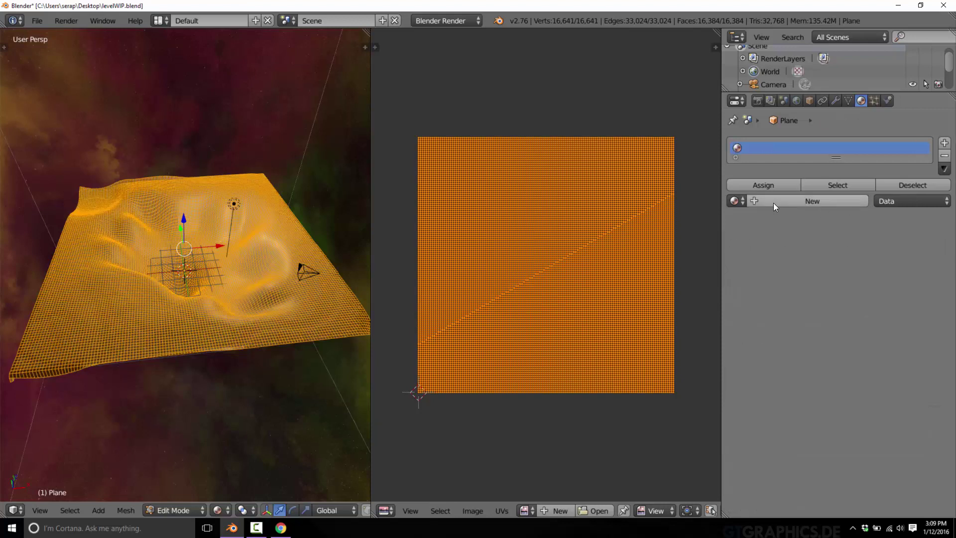
{"action": "left_click", "coordinate": [739, 201]}
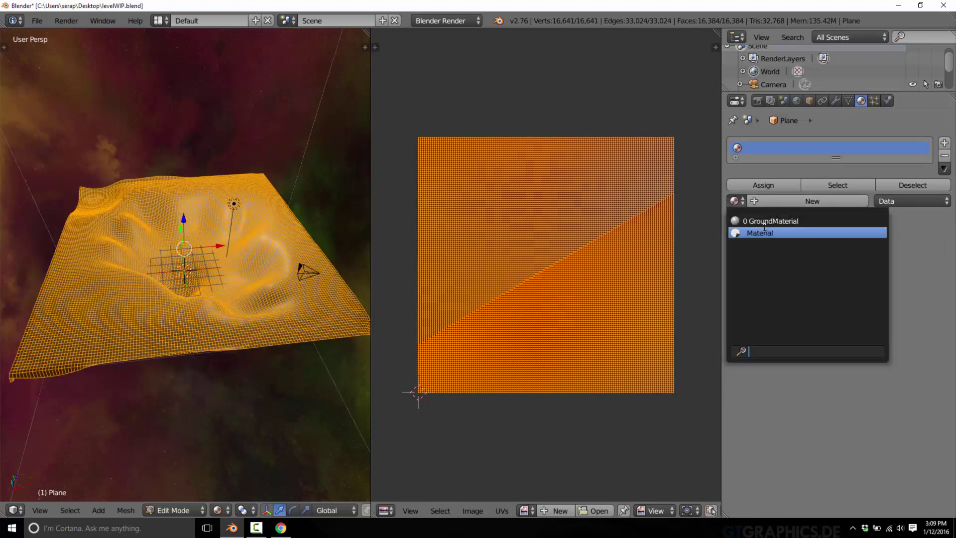
{"action": "left_click", "coordinate": [765, 219]}
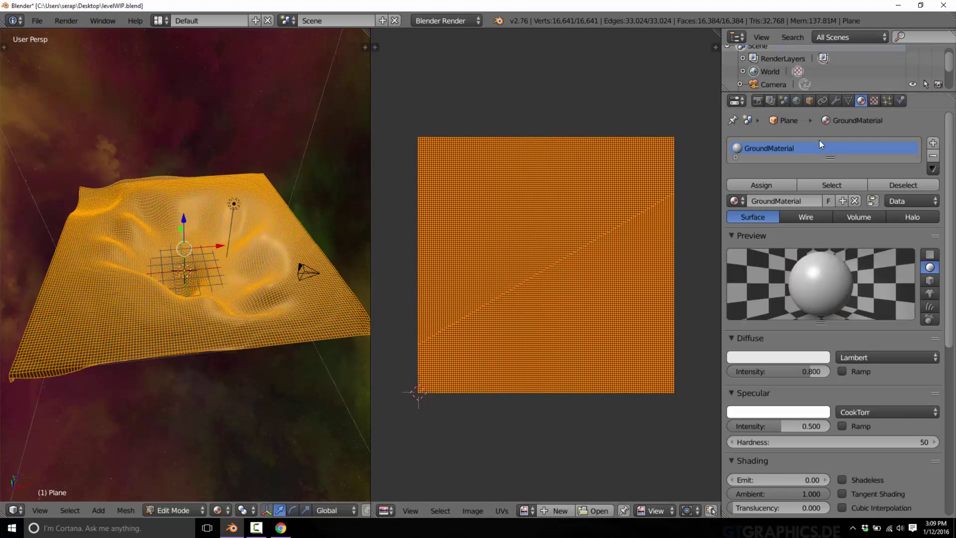
{"action": "left_click", "coordinate": [874, 101]}
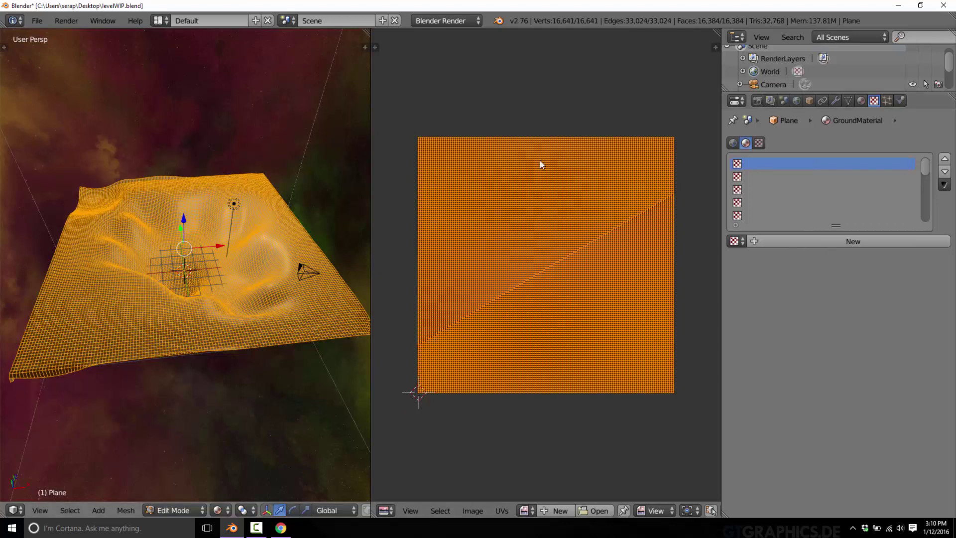
- Add a new texture to GroundMaterial named GroundTexture
{"action": "left_click", "coordinate": [825, 243]}
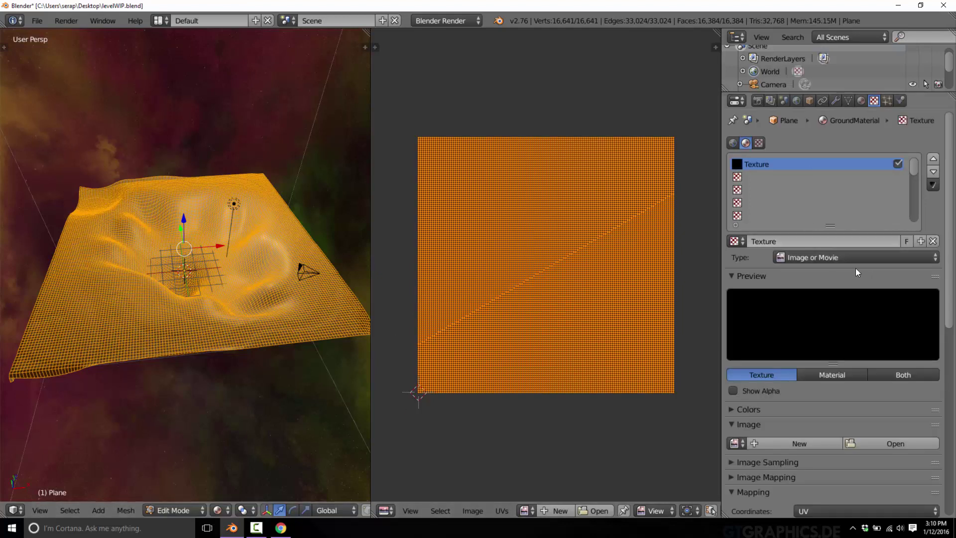
{"action": "double_click", "coordinate": [760, 167]}
{"action": "type", "text": "GroundTexture"}
{"action": "key", "text": "Return"}
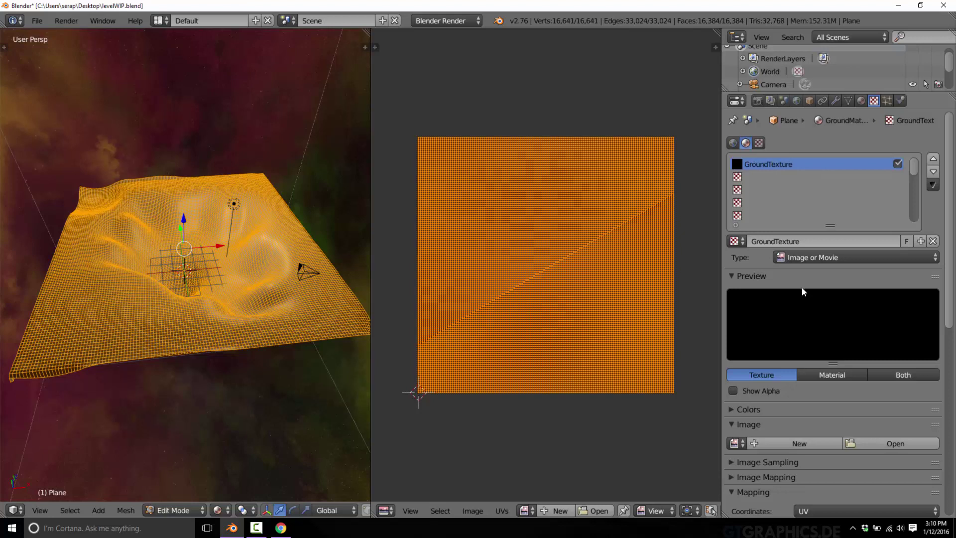
{"action": "scroll", "coordinate": [841, 345], "scroll_direction": "down", "scroll_amount": 2}
- Start a new image for it named GroundTextureImage, sized 2048×2048
{"action": "left_click", "coordinate": [782, 405]}
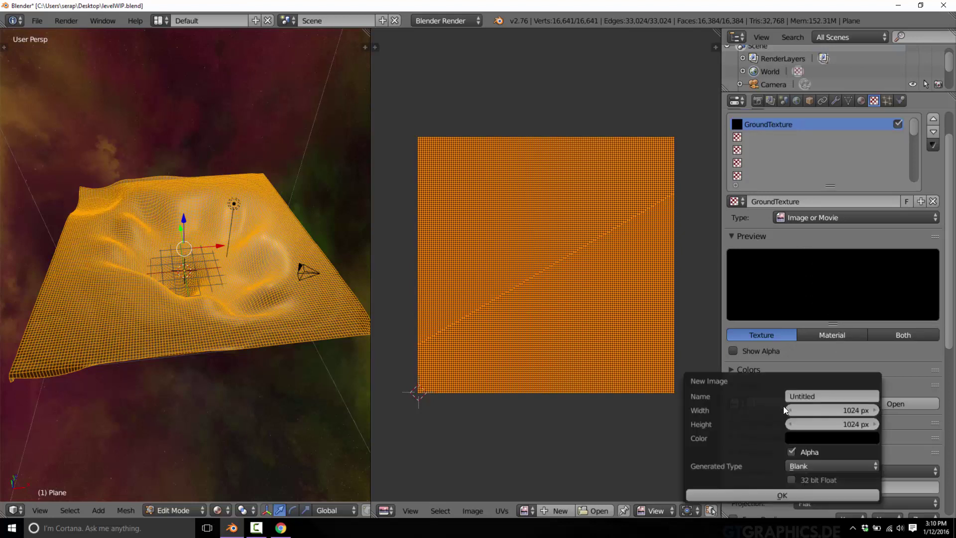
{"action": "left_click", "coordinate": [817, 396]}
{"action": "type", "text": "GroundTextureImage"}
{"action": "key", "text": "Return"}
{"action": "key", "text": "Tab"}
{"action": "type", "text": "1"}
{"action": "key", "text": "Return"}
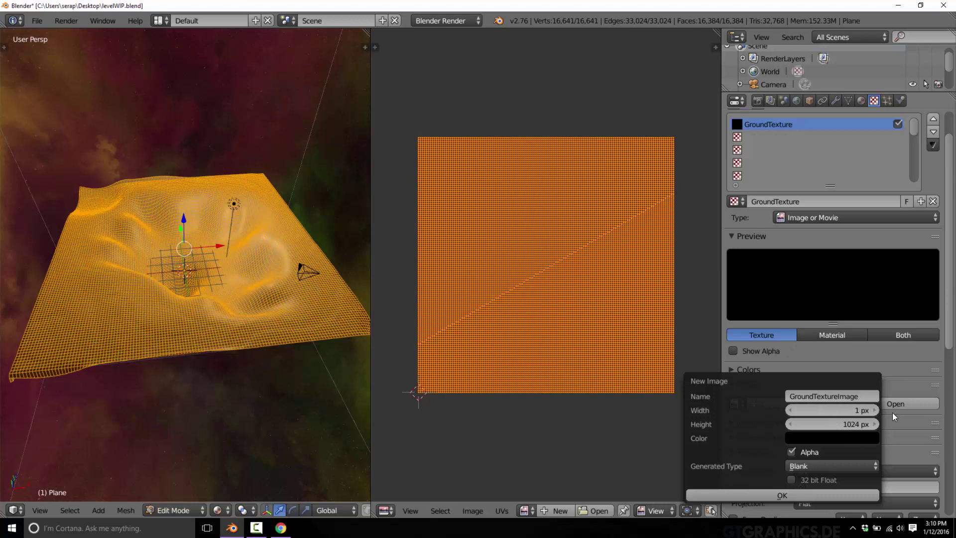
{"action": "left_click", "coordinate": [831, 409]}
{"action": "type", "text": "2048"}
{"action": "key", "text": "Tab"}
{"action": "type", "text": "2048"}
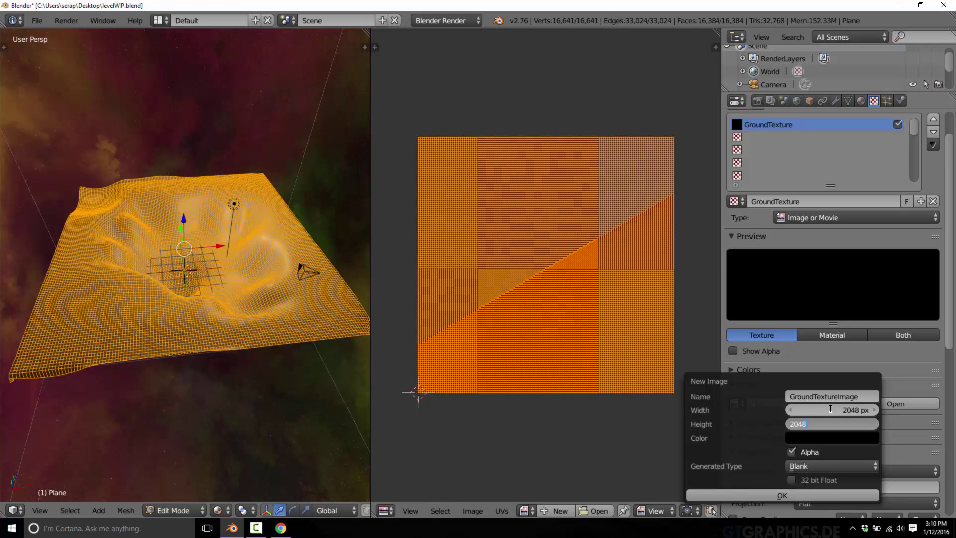
{"action": "left_click", "coordinate": [828, 439]}
- Give the image a pale khaki fill with alpha off, and create it
{"action": "left_click", "coordinate": [823, 438]}
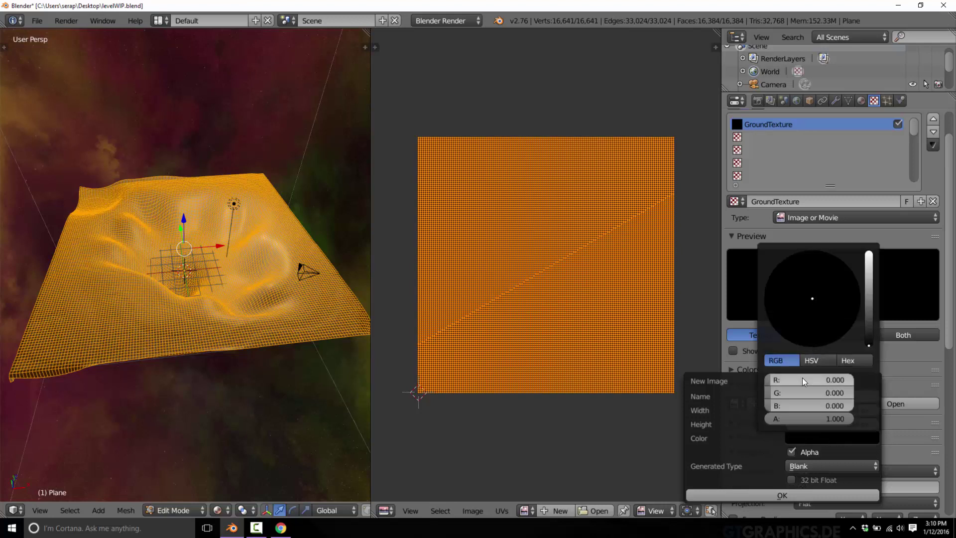
{"action": "left_click_drag", "start_coordinate": [794, 381], "coordinate": [796, 406]}
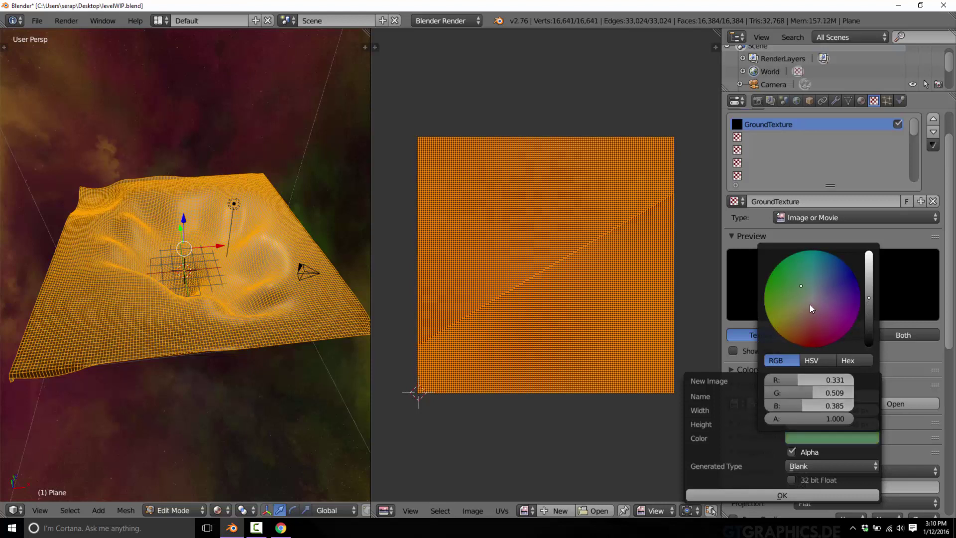
{"action": "left_click_drag", "start_coordinate": [809, 303], "coordinate": [798, 312]}
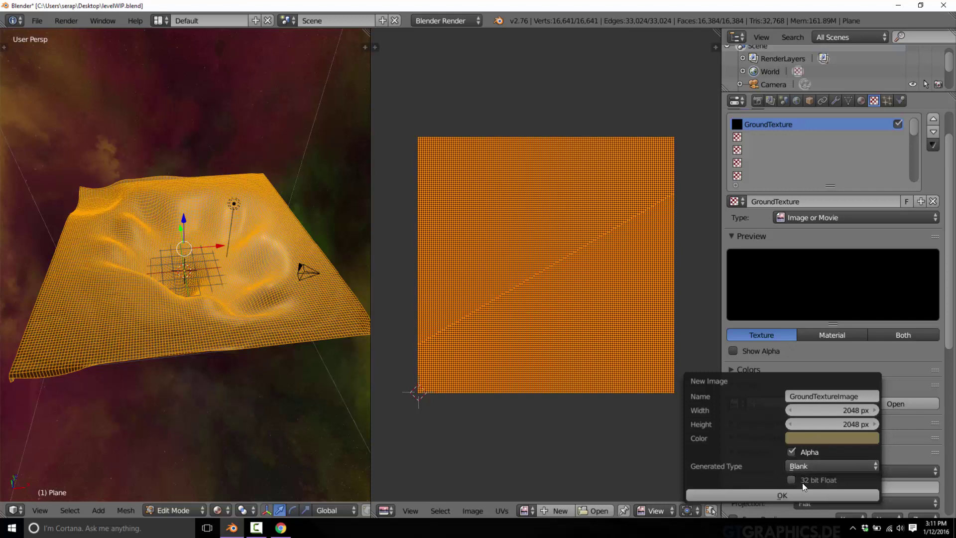
{"action": "left_click", "coordinate": [795, 450]}
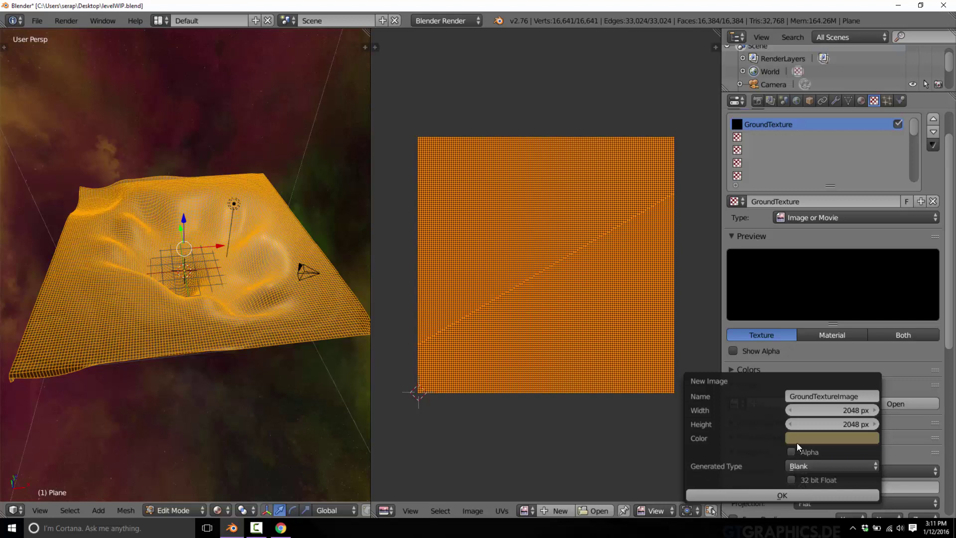
{"action": "left_click", "coordinate": [781, 492]}
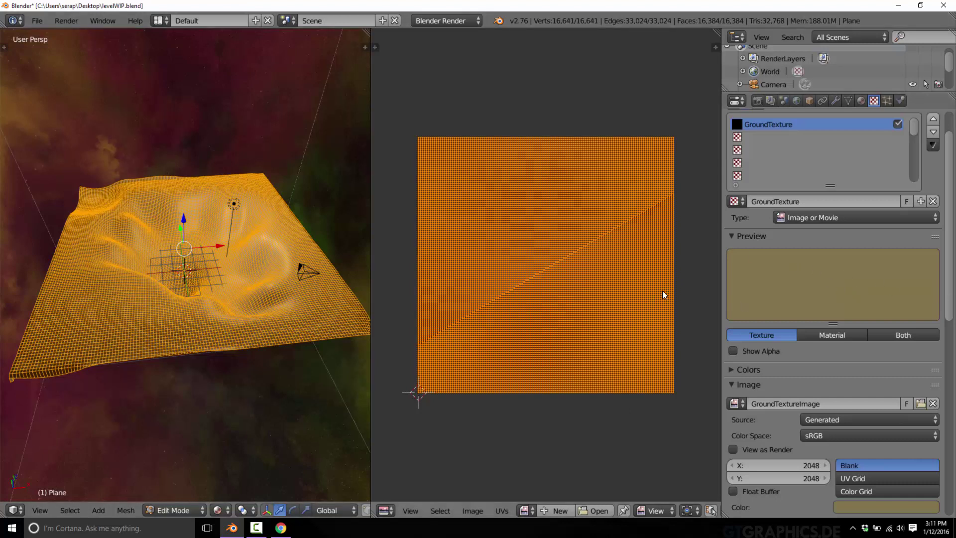
- Show GroundTextureImage in the image editor and preview the viewport in Rendered shading
{"action": "left_click", "coordinate": [525, 510]}
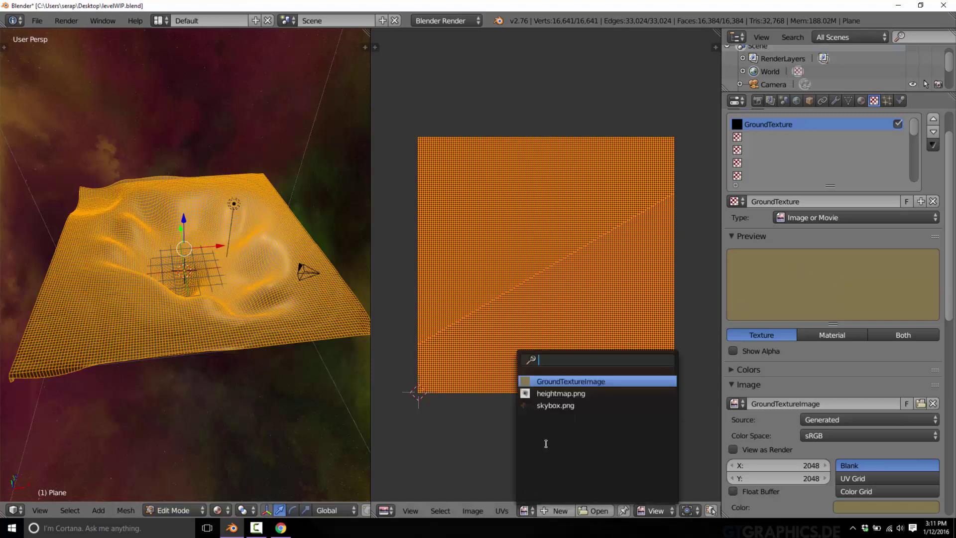
{"action": "left_click", "coordinate": [563, 382]}
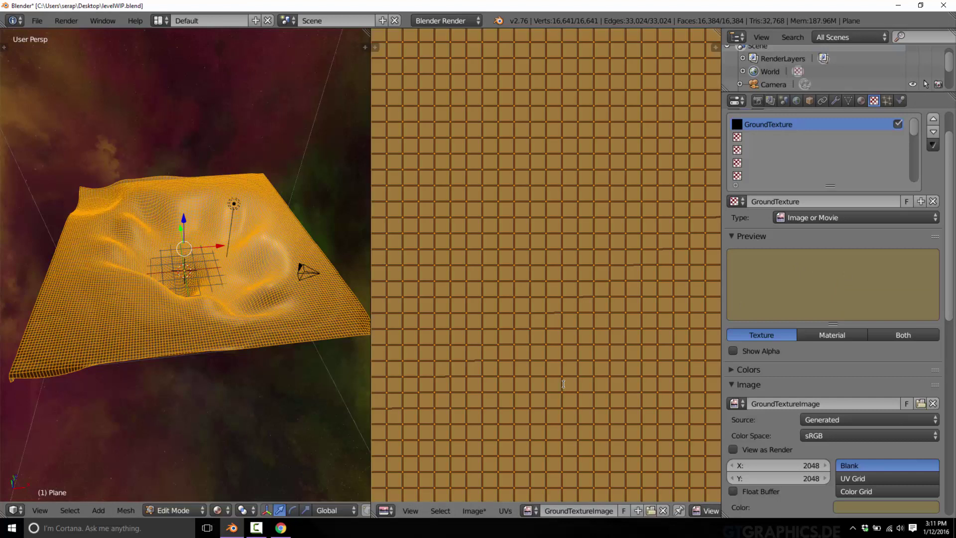
{"action": "scroll", "coordinate": [566, 342], "scroll_direction": "down", "scroll_amount": 5}
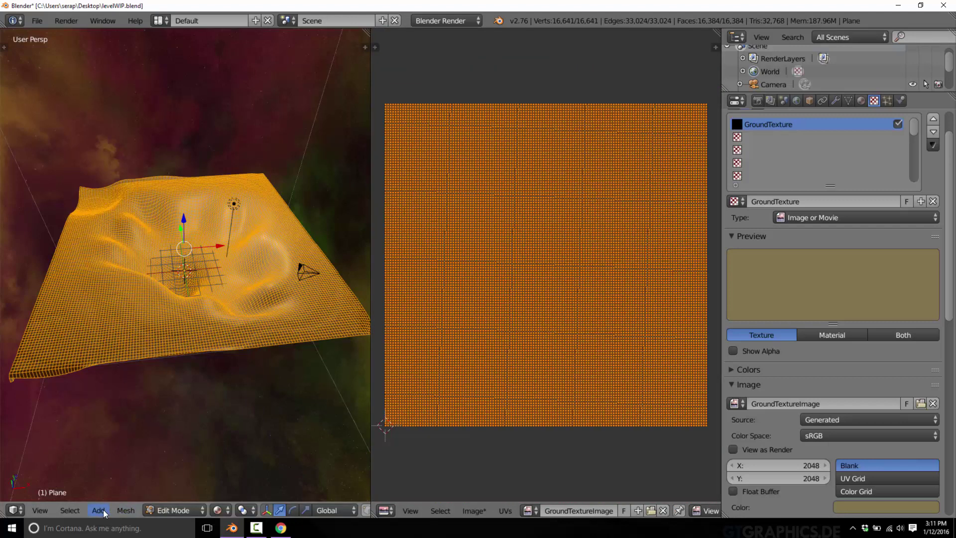
{"action": "left_click", "coordinate": [218, 510]}
{"action": "left_click", "coordinate": [227, 430]}
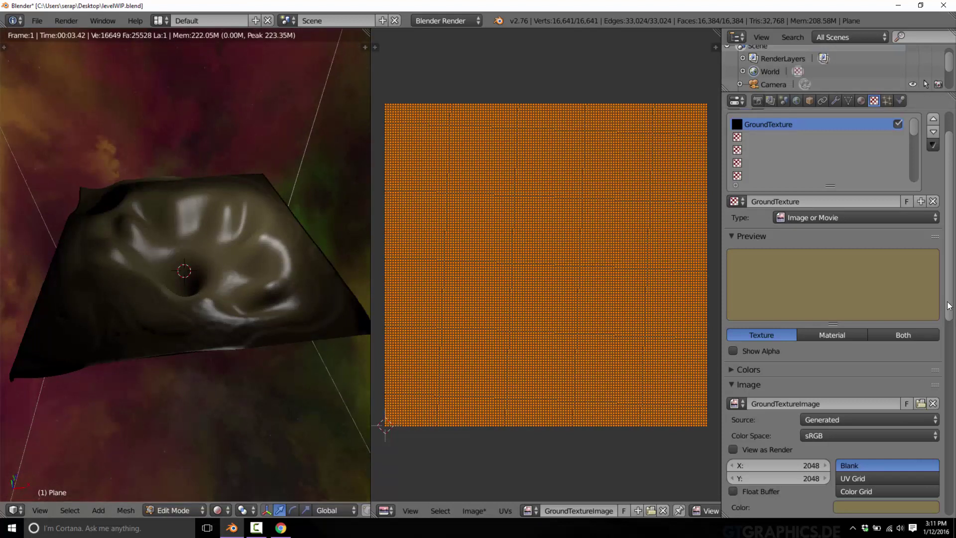
- Leave the ground material non-shadeless and enable World Ambient Occlusion
{"action": "left_click", "coordinate": [861, 102]}
{"action": "left_click", "coordinate": [842, 479]}
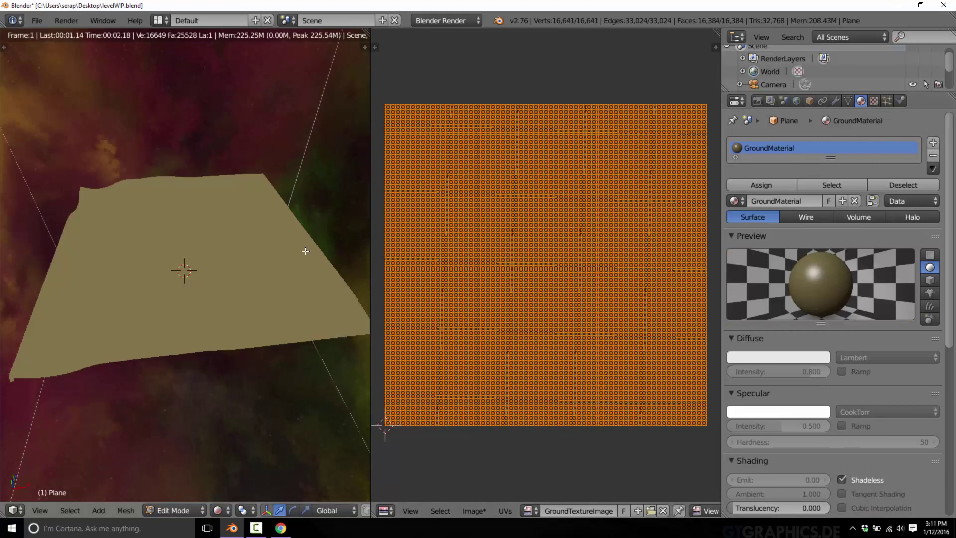
{"action": "left_click", "coordinate": [843, 478]}
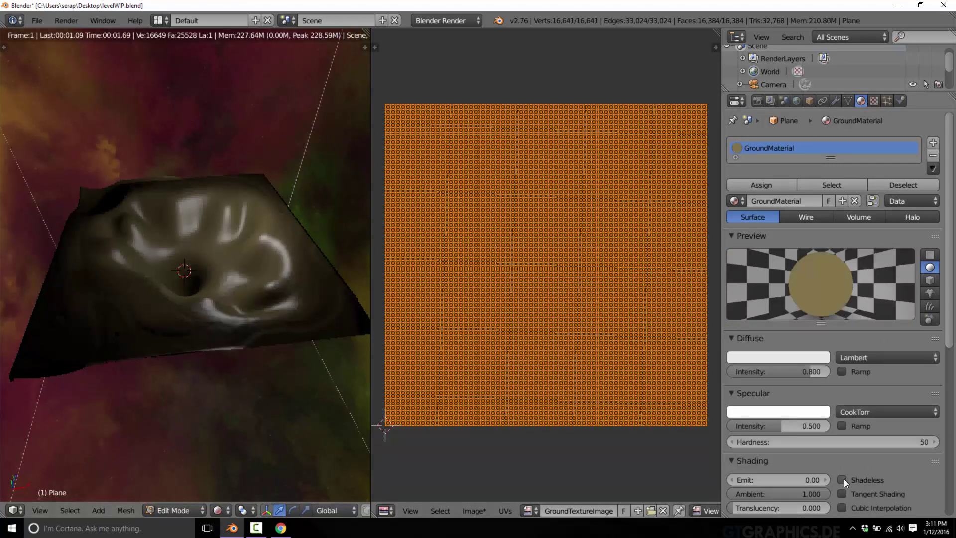
{"action": "left_click", "coordinate": [792, 103]}
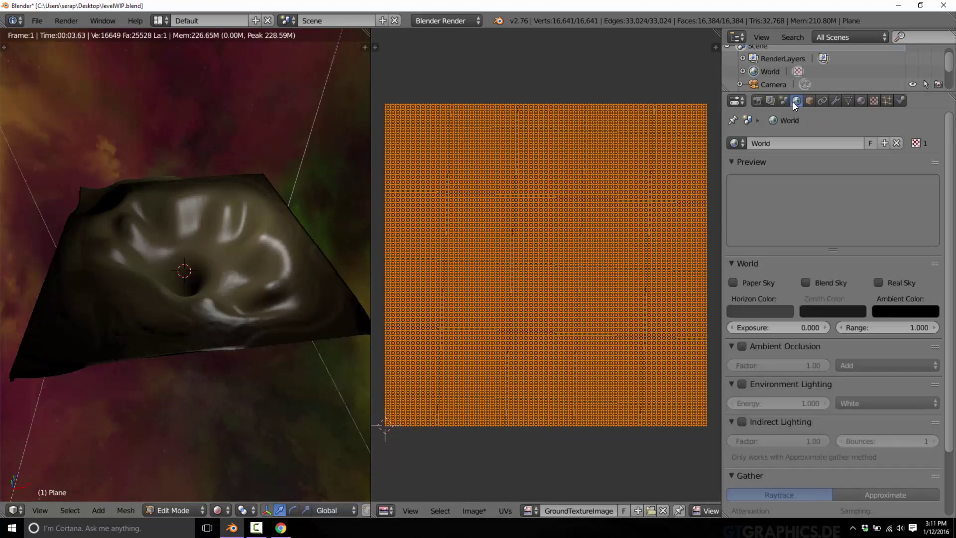
{"action": "left_click", "coordinate": [742, 346]}
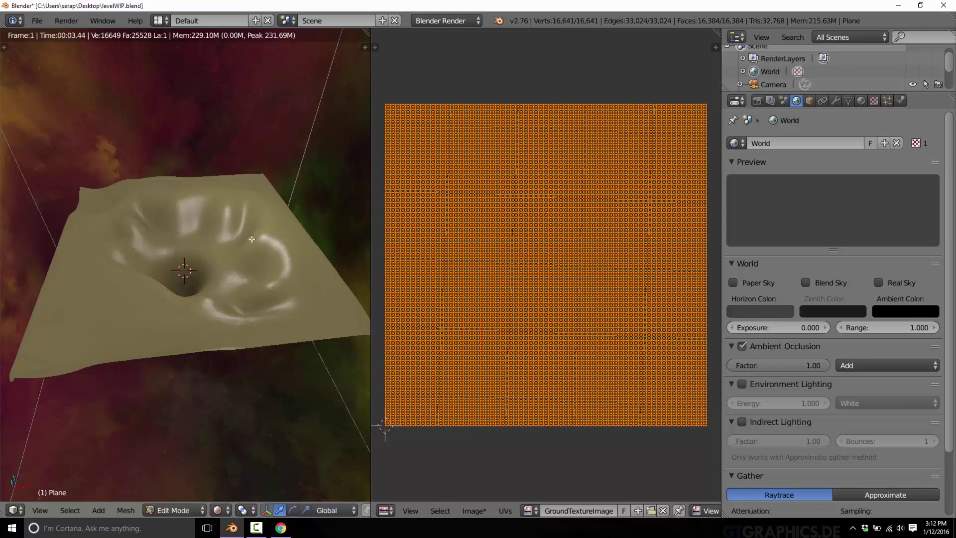
- Switch the terrain to Texture Paint mode, show the brush tools, and widen both views
{"action": "left_click", "coordinate": [127, 510]}
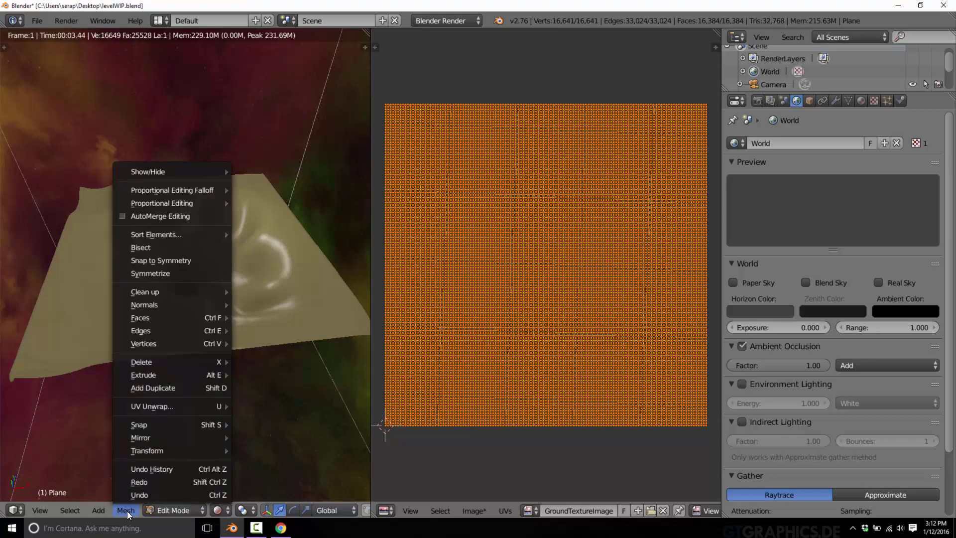
{"action": "left_click", "coordinate": [160, 510]}
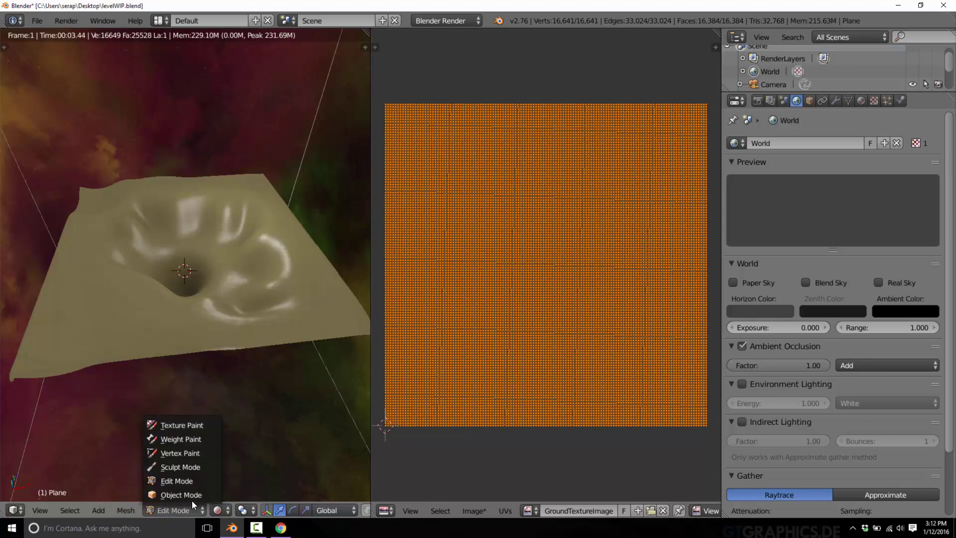
{"action": "left_click", "coordinate": [182, 426]}
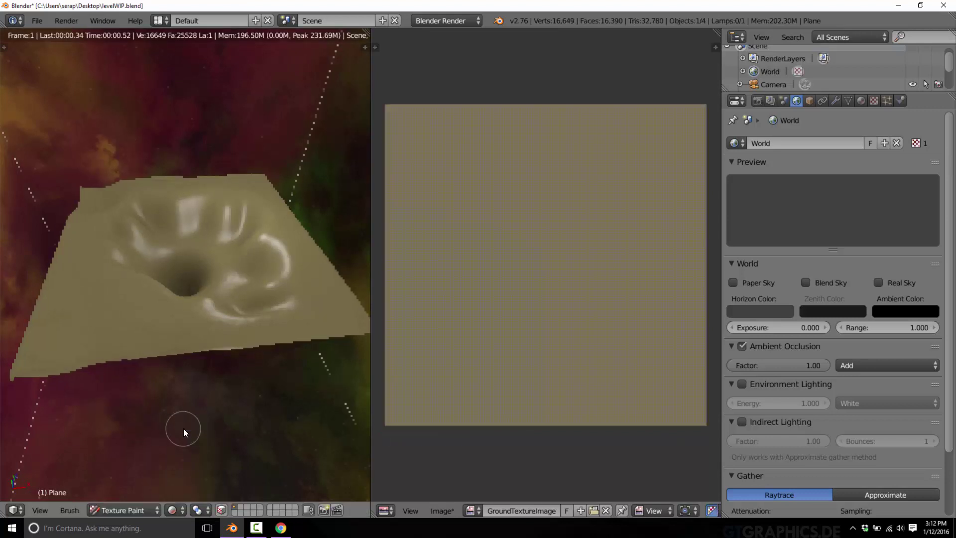
{"action": "key", "text": "t"}
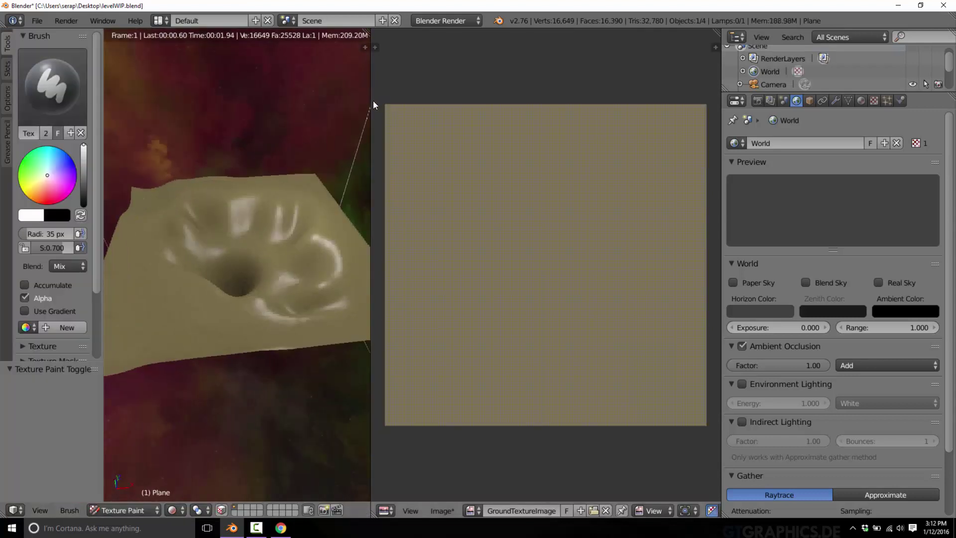
{"action": "left_click_drag", "start_coordinate": [373, 101], "coordinate": [439, 106]}
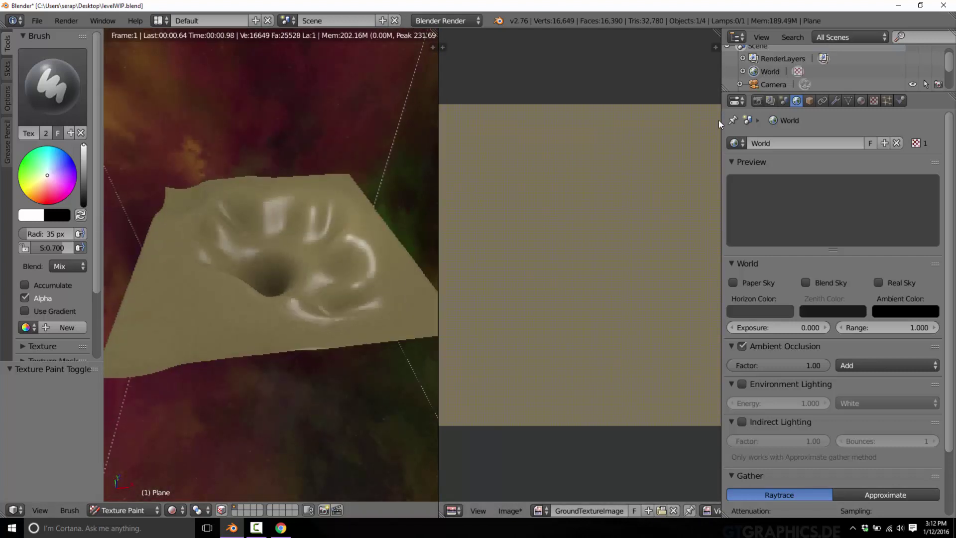
{"action": "left_click_drag", "start_coordinate": [721, 121], "coordinate": [789, 126]}
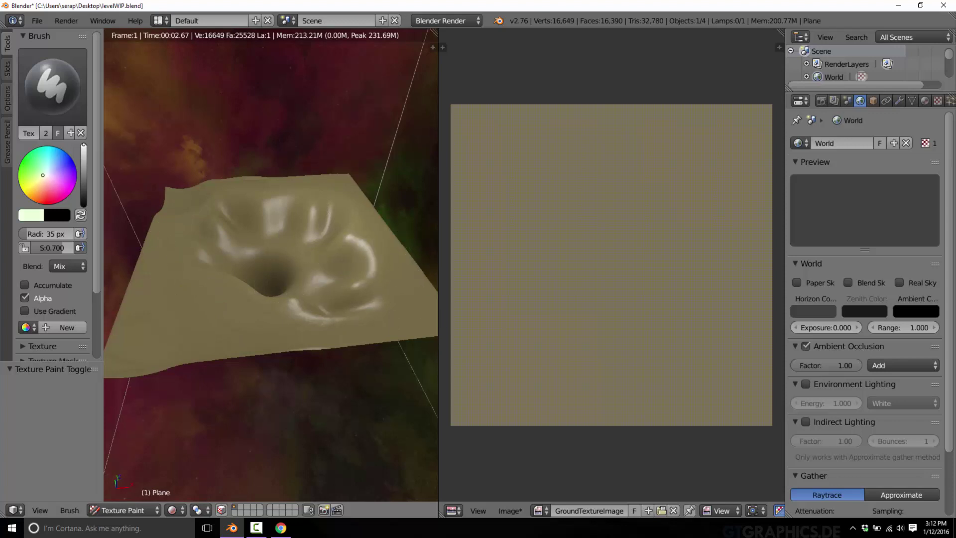
- Paint test green strokes on the terrain, switch to Material shading, then undo them
{"action": "left_click_drag", "start_coordinate": [42, 175], "coordinate": [29, 167]}
{"action": "mouse_move", "coordinate": [188, 244]}
{"action": "left_mouse_down"}
{"action": "mouse_move", "coordinate": [190, 324]}
{"action": "mouse_move", "coordinate": [294, 351]}
{"action": "left_mouse_up"}
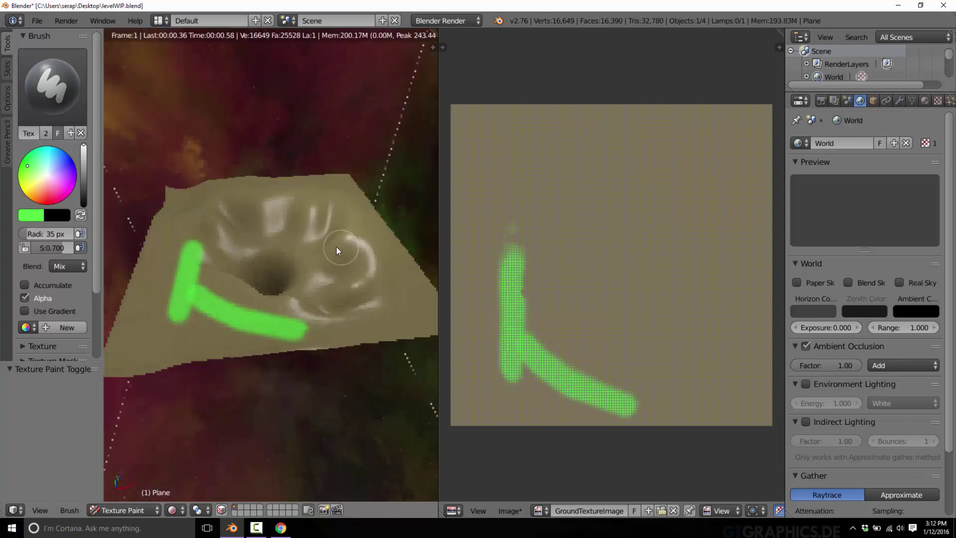
{"action": "mouse_move", "coordinate": [406, 274]}
{"action": "left_mouse_down"}
{"action": "mouse_move", "coordinate": [371, 220]}
{"action": "mouse_move", "coordinate": [341, 216]}
{"action": "left_mouse_up"}
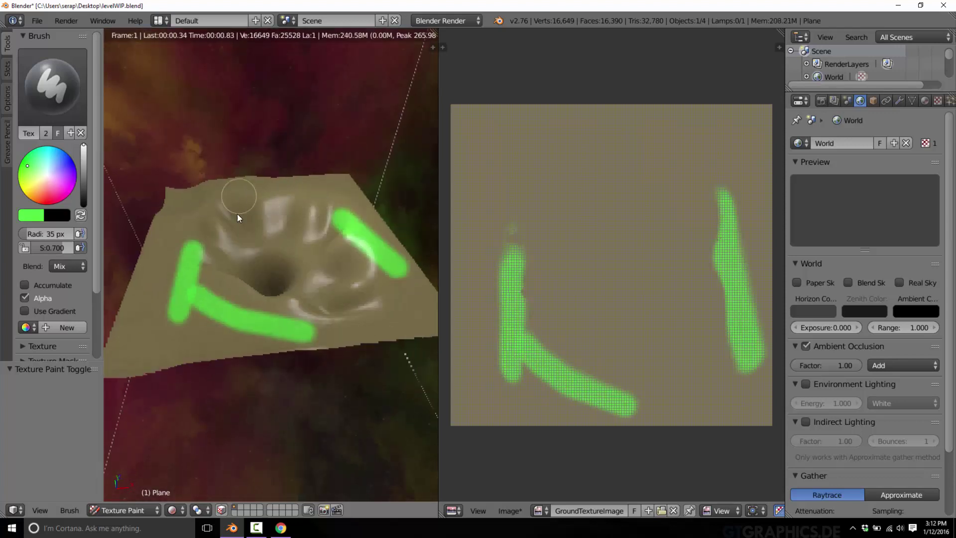
{"action": "left_click_drag", "start_coordinate": [204, 199], "coordinate": [299, 197]}
{"action": "left_click", "coordinate": [176, 510]}
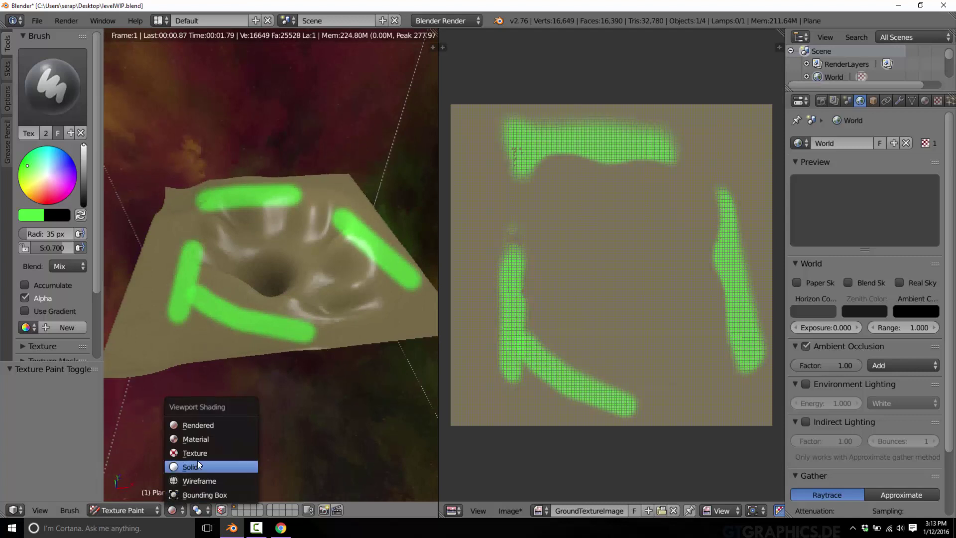
{"action": "left_click", "coordinate": [199, 440]}
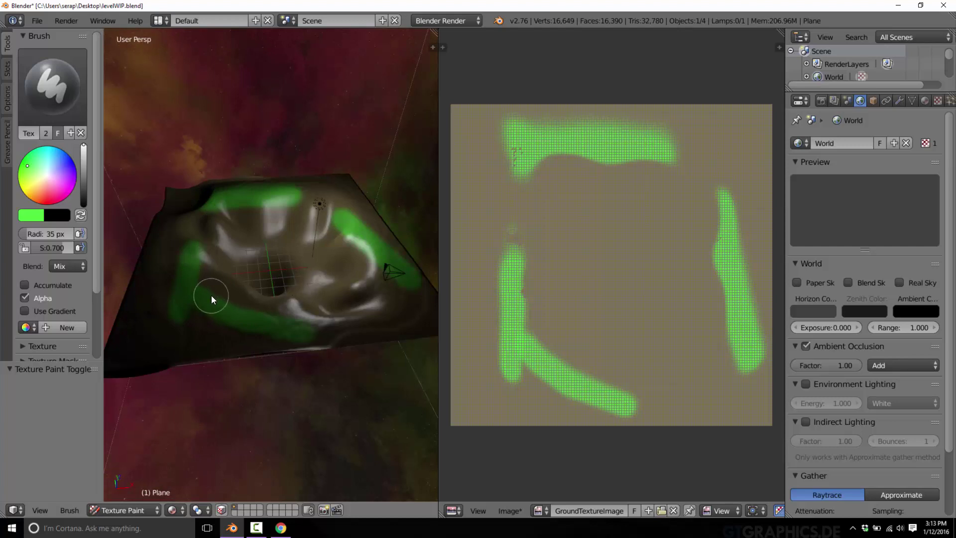
{"action": "key", "text": "ctrl+z"}
{"action": "key", "text": "ctrl+z"}
{"action": "key", "text": "ctrl+z"}
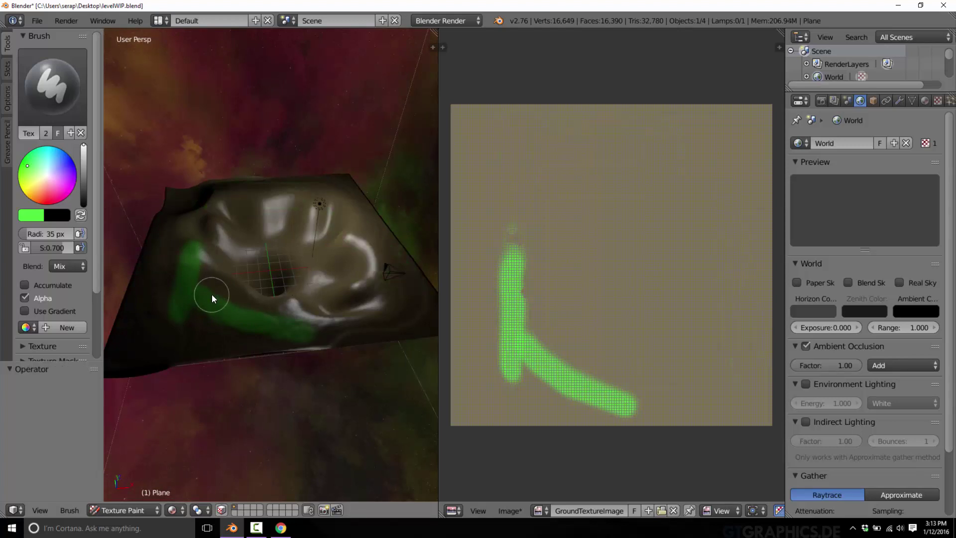
{"action": "key", "text": "ctrl+z"}
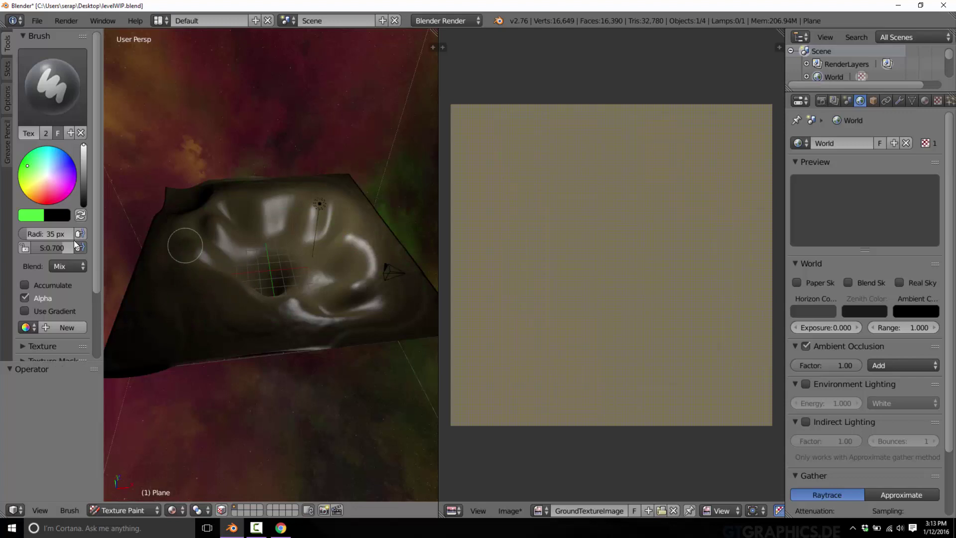
- Set the brush radius to 221 px and lower its strength
{"action": "left_click", "coordinate": [35, 234]}
{"action": "type", "text": "200"}
{"action": "key", "text": "Return"}
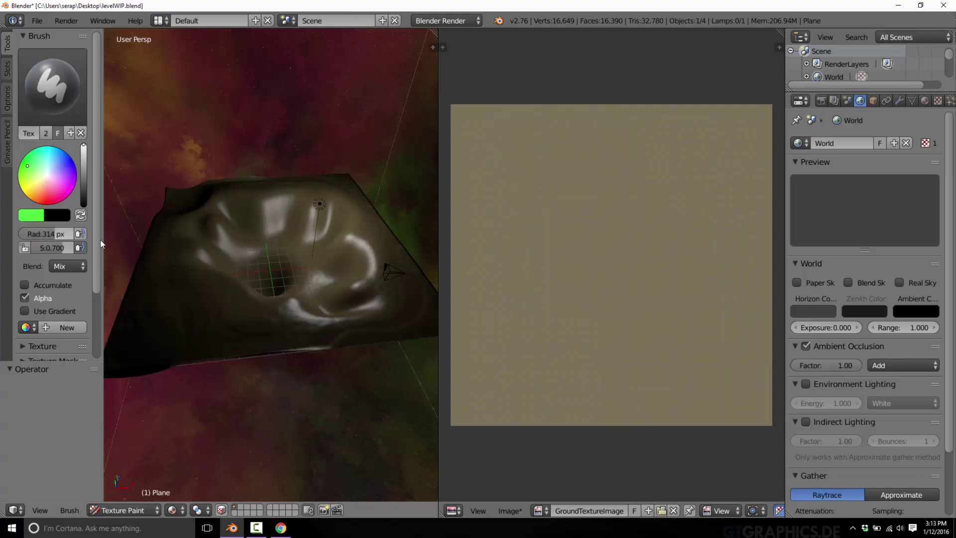
{"action": "key", "text": "f"}
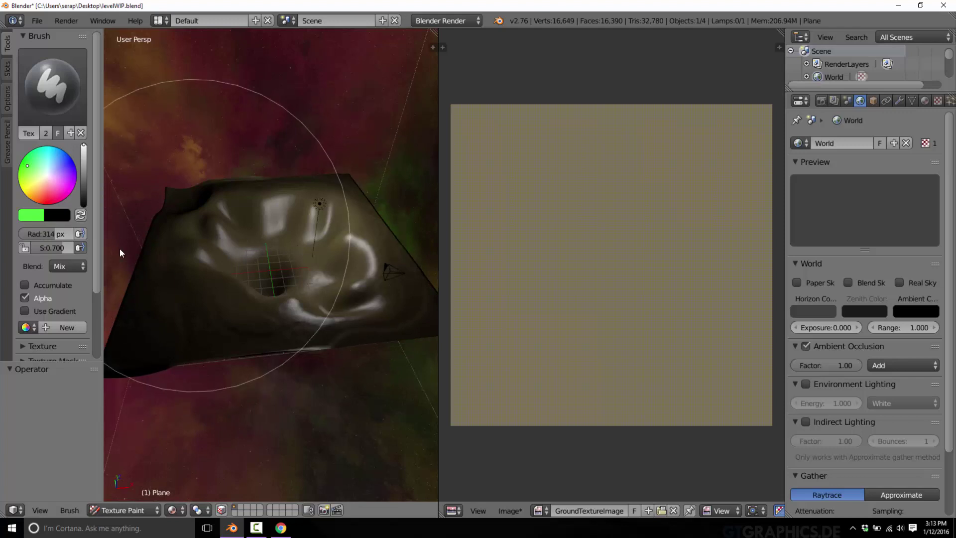
{"action": "left_click_drag", "start_coordinate": [48, 233], "coordinate": [27, 233]}
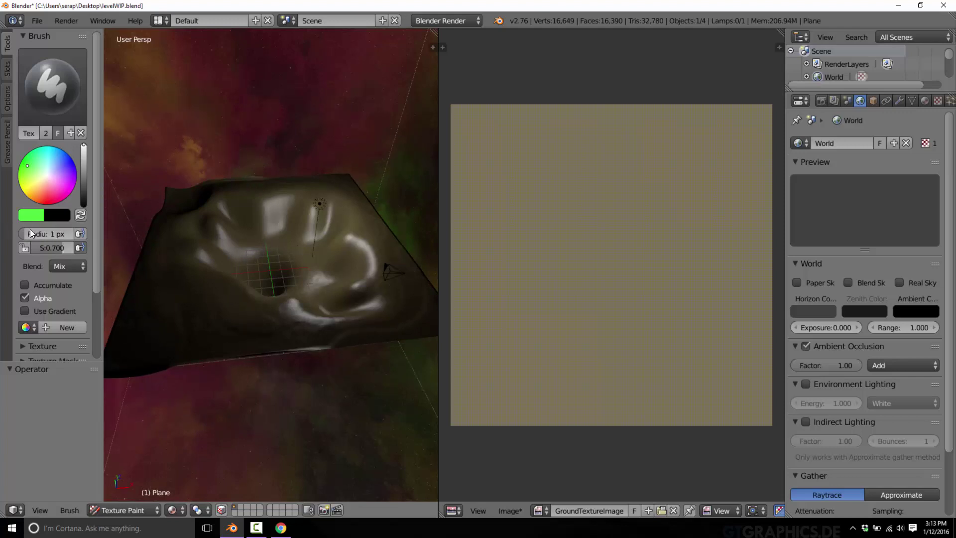
{"action": "mouse_move", "coordinate": [27, 233]}
{"action": "left_mouse_down"}
{"action": "mouse_move", "coordinate": [70, 233]}
{"action": "mouse_move", "coordinate": [69, 248]}
{"action": "left_mouse_up"}
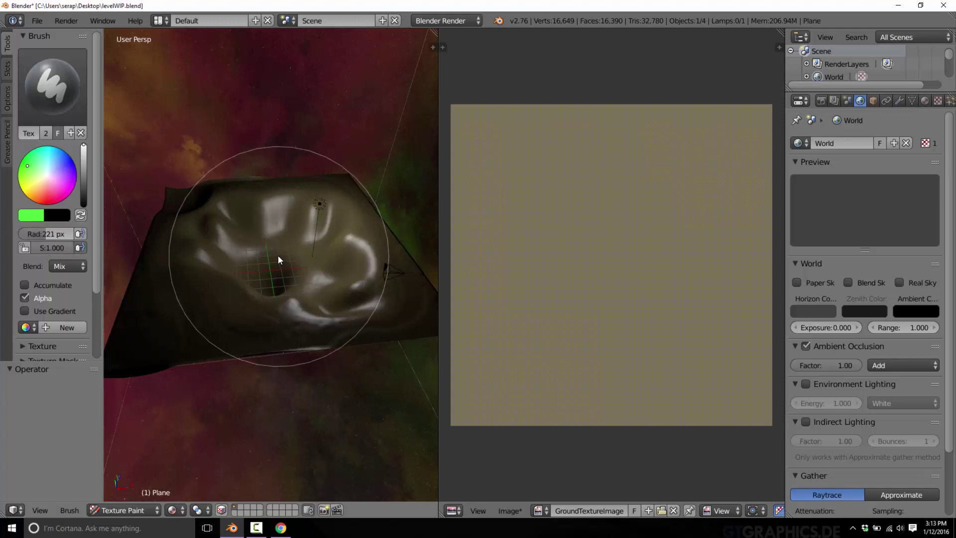
{"action": "left_click_drag", "start_coordinate": [55, 247], "coordinate": [26, 247]}
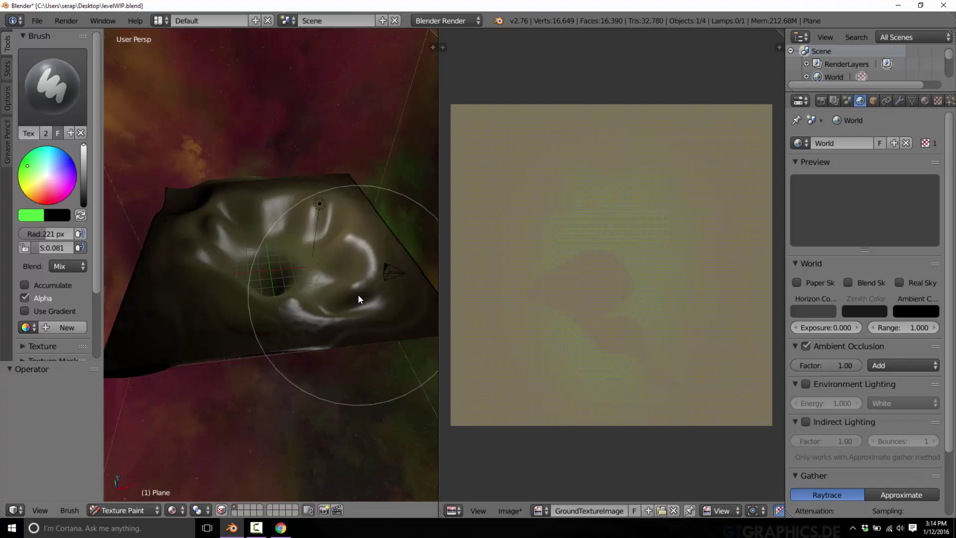
- Save grass_grass_0129 from Texturelib's grass > grass category as grass.jpg, then return to the listing
{"action": "left_click", "coordinate": [280, 529]}
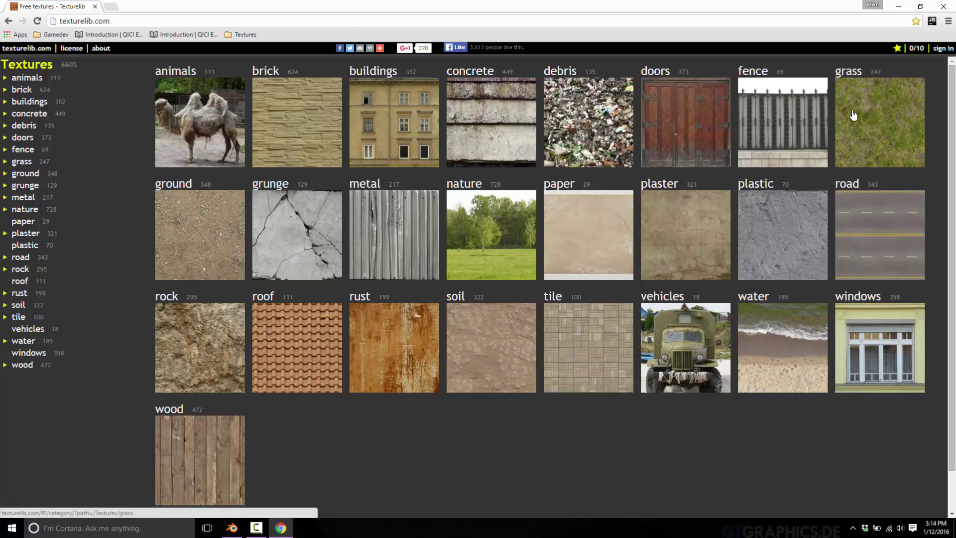
{"action": "left_click", "coordinate": [879, 122]}
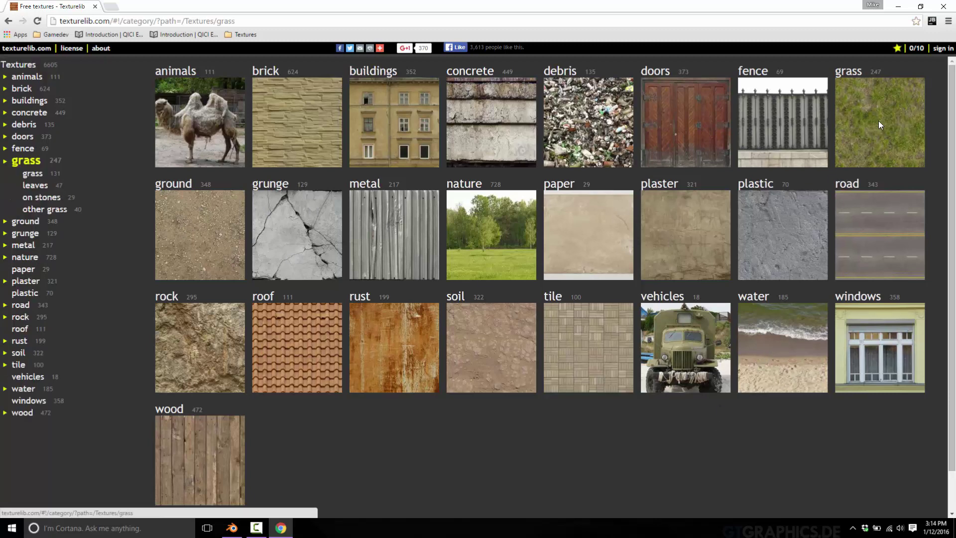
{"action": "left_click", "coordinate": [228, 161]}
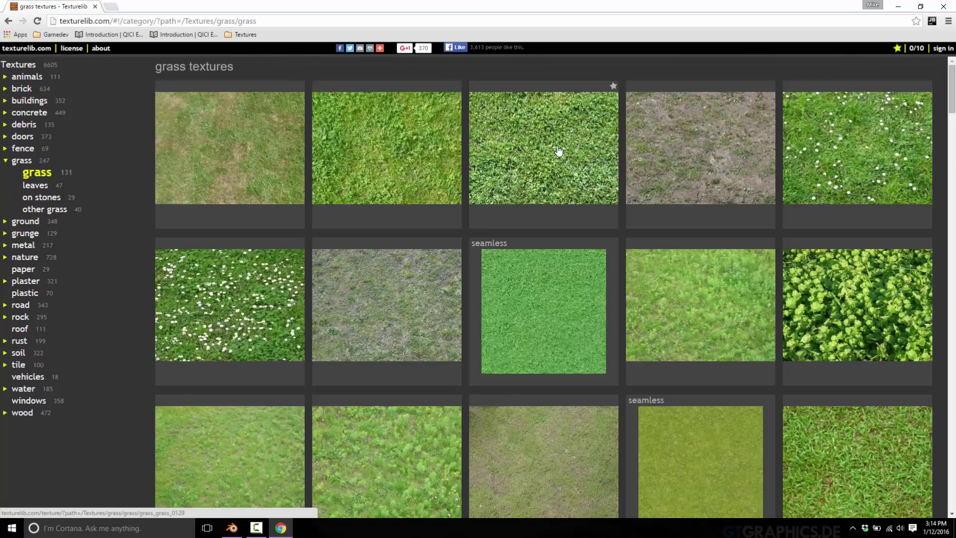
{"action": "left_click", "coordinate": [557, 147]}
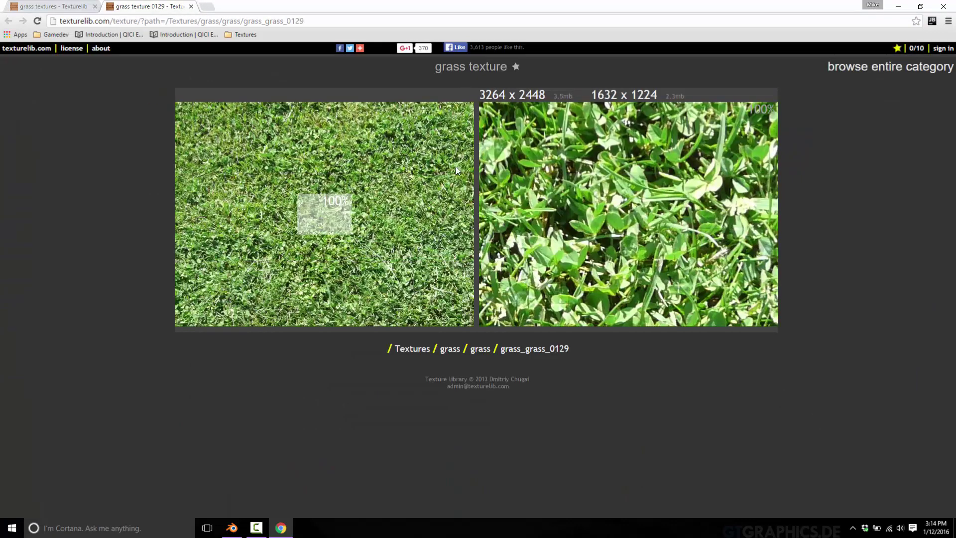
{"action": "right_click", "coordinate": [417, 172]}
{"action": "left_click", "coordinate": [459, 190]}
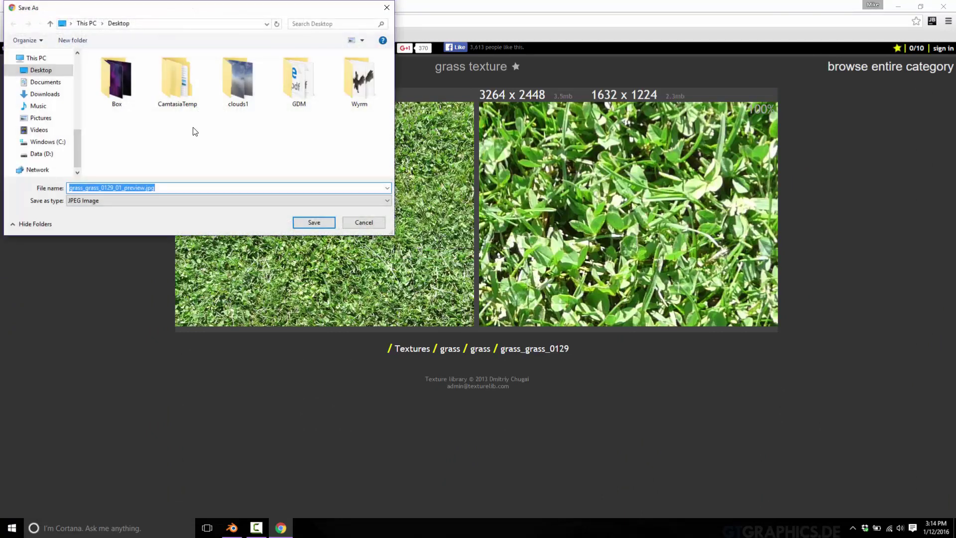
{"action": "type", "text": "grass.jpg"}
{"action": "key", "text": "Return"}
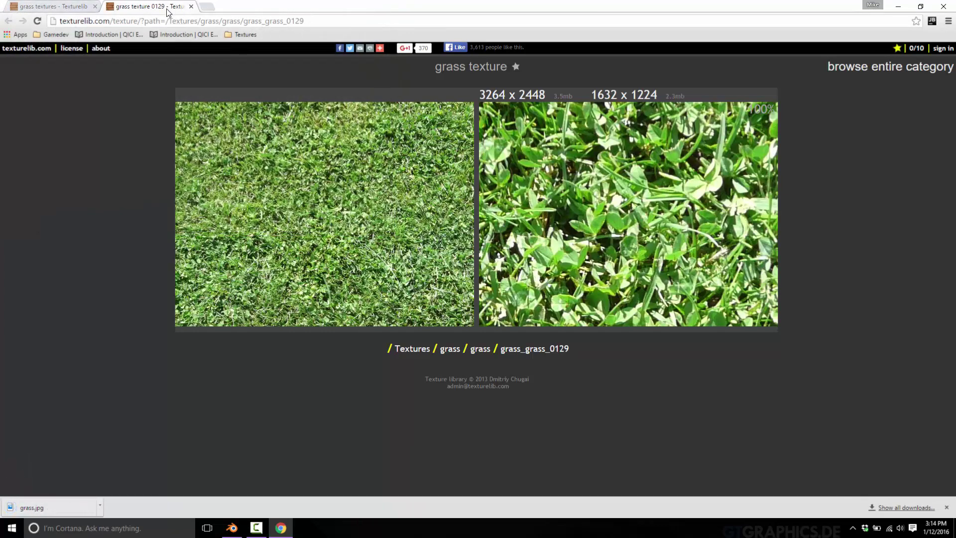
{"action": "left_click", "coordinate": [28, 6]}
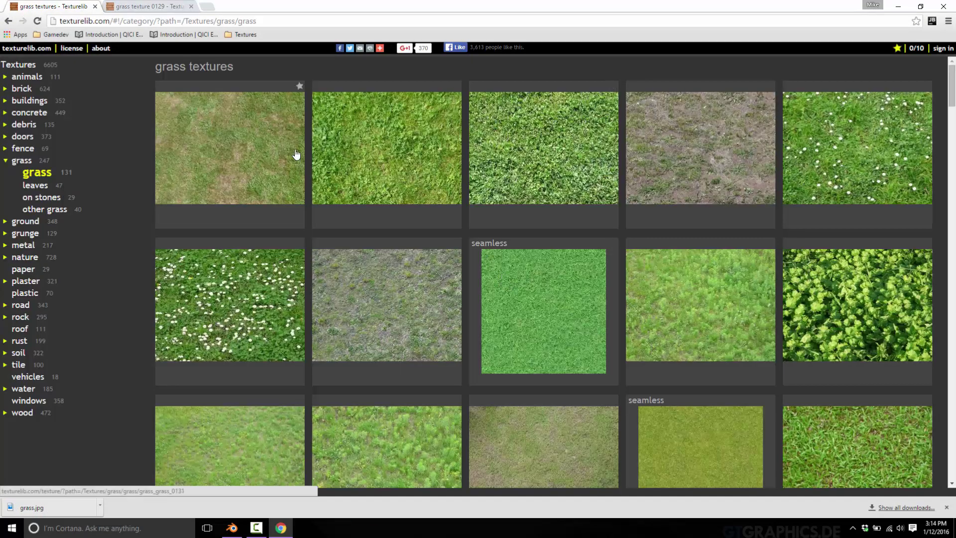
- Save the first texture in the water > water category as water.jpg
{"action": "left_click", "coordinate": [6, 162]}
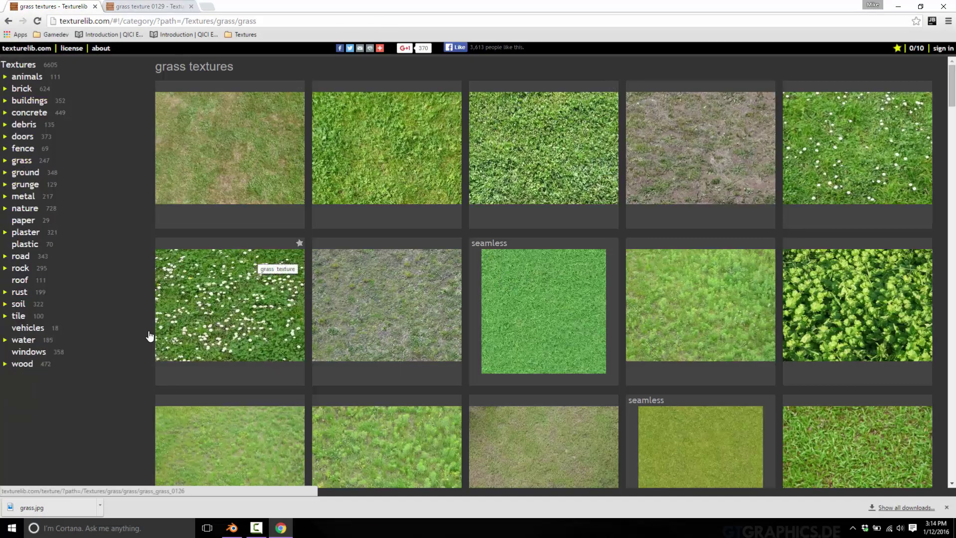
{"action": "left_click", "coordinate": [24, 340]}
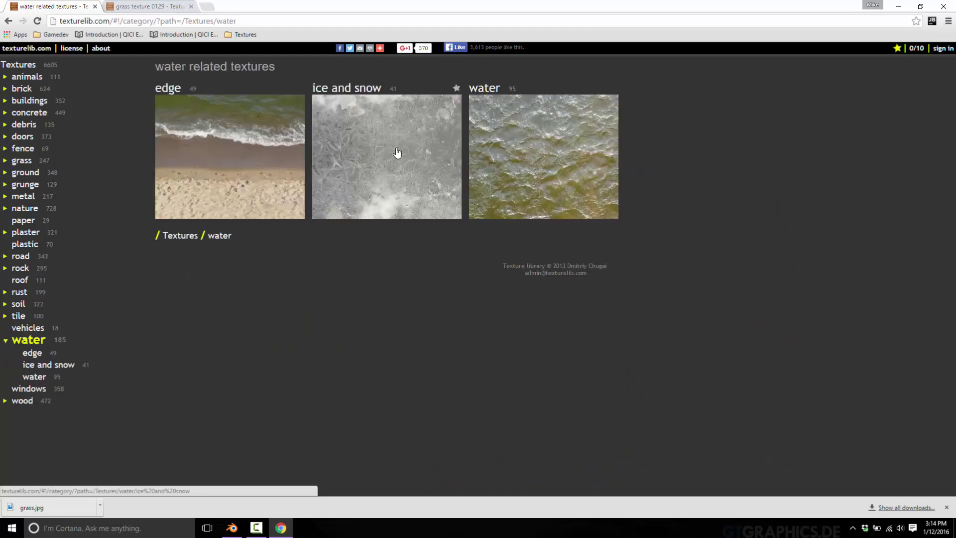
{"action": "left_click", "coordinate": [498, 152]}
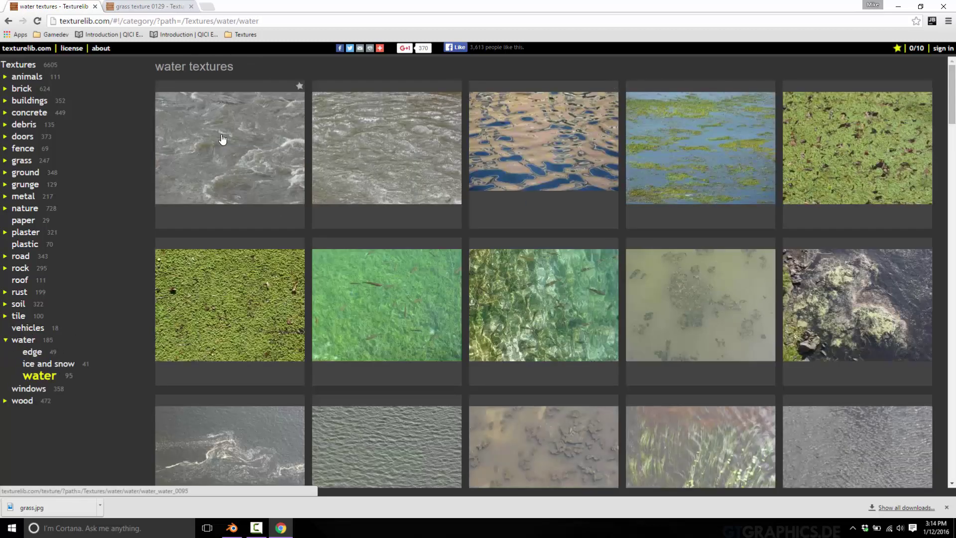
{"action": "left_click", "coordinate": [222, 139]}
{"action": "scroll", "coordinate": [660, 355], "scroll_direction": "down", "scroll_amount": 2}
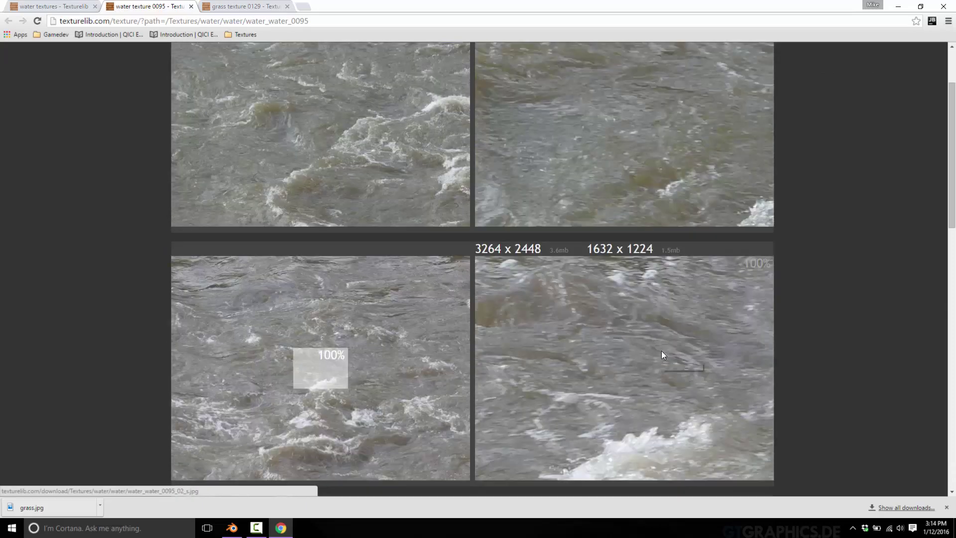
{"action": "scroll", "coordinate": [661, 354], "scroll_direction": "down", "scroll_amount": 10}
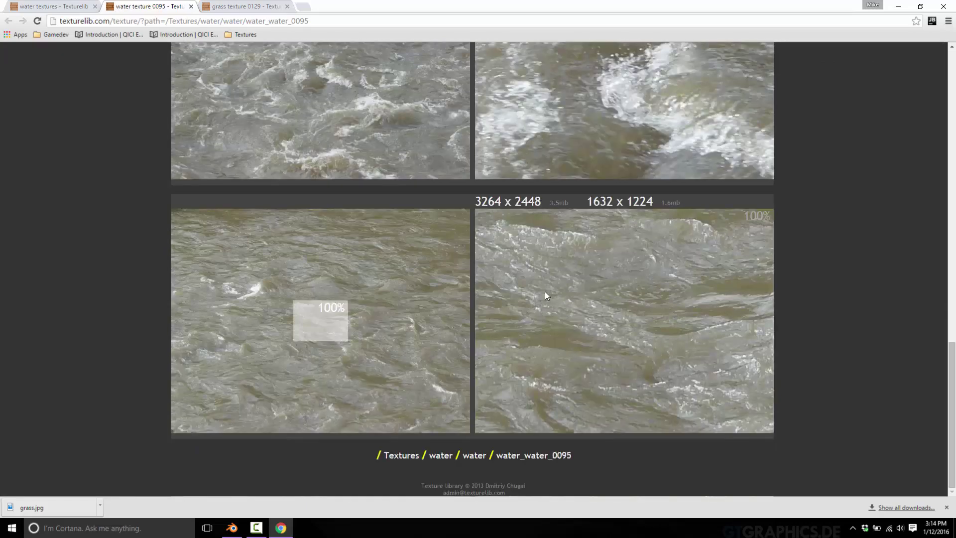
{"action": "scroll", "coordinate": [542, 266], "scroll_direction": "up", "scroll_amount": 12}
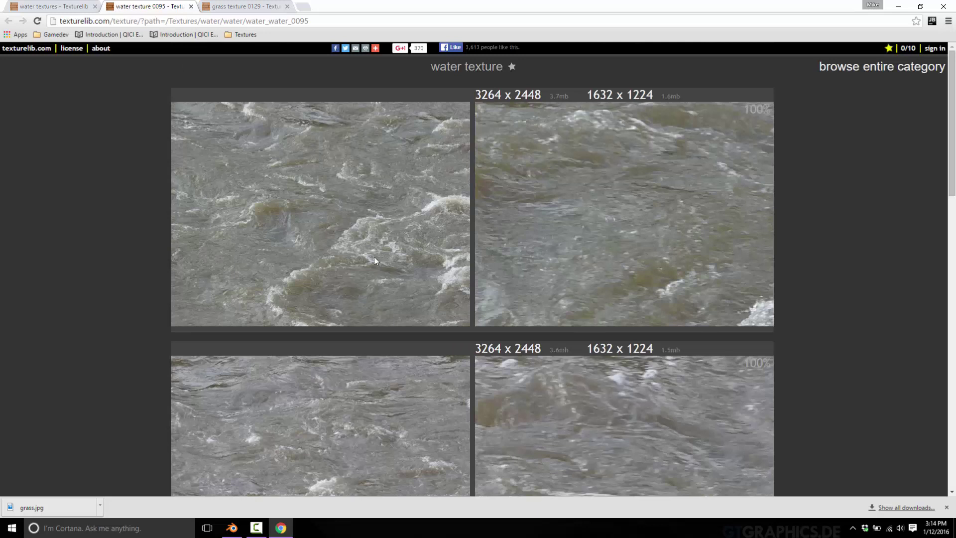
{"action": "right_click", "coordinate": [385, 141]}
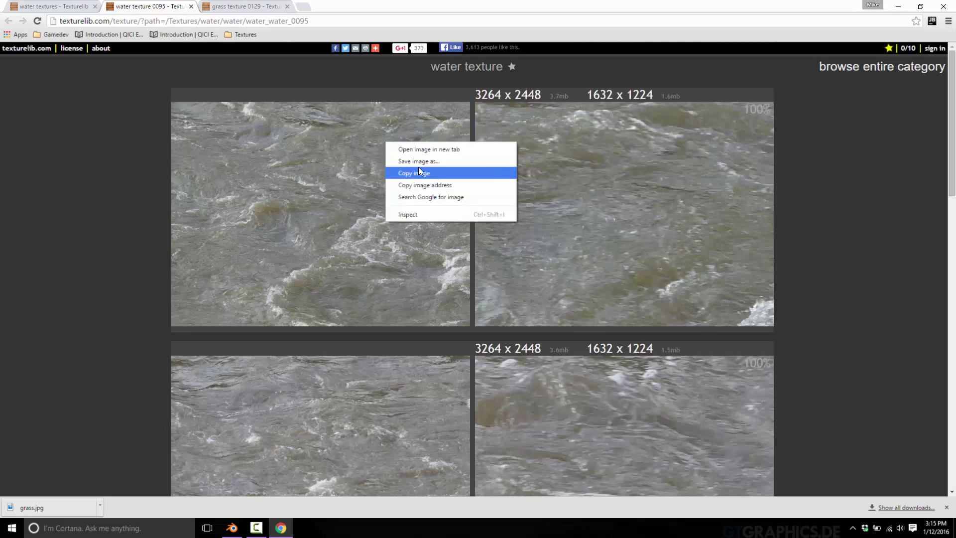
{"action": "left_click", "coordinate": [423, 159]}
{"action": "type", "text": "water.jpg"}
{"action": "key", "text": "Return"}
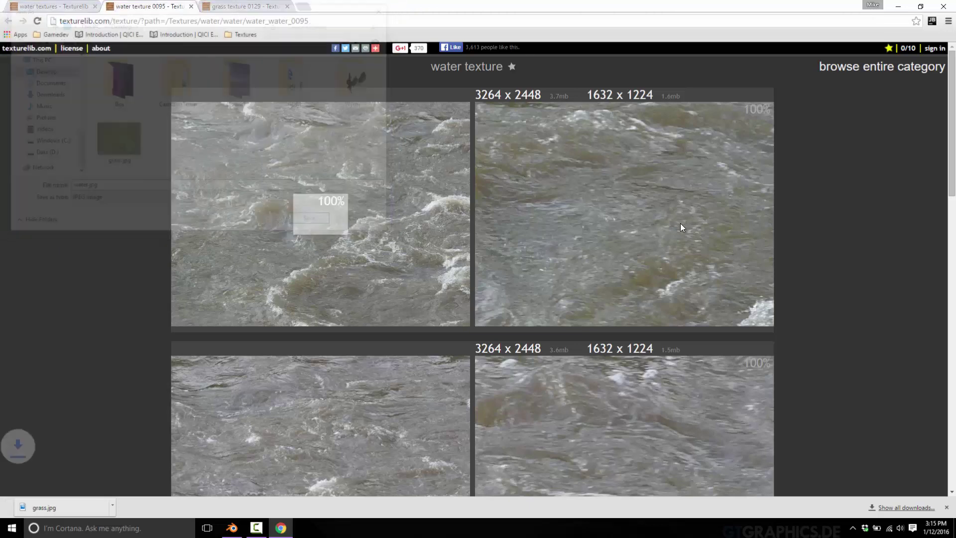
{"action": "left_click", "coordinate": [56, 5]}
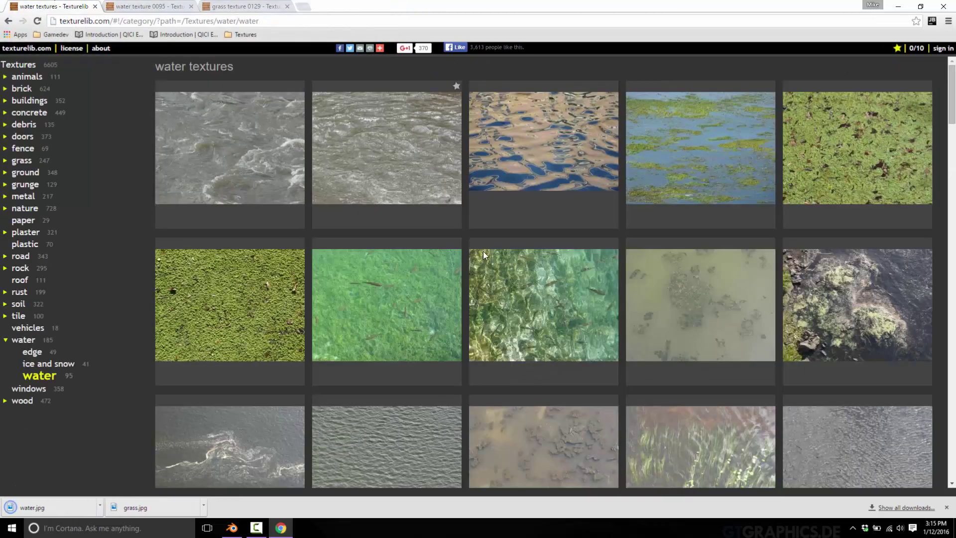
- Save the first texture in the rock > stones category as rock.jpg
{"action": "left_click", "coordinate": [21, 269]}
{"action": "left_click", "coordinate": [525, 183]}
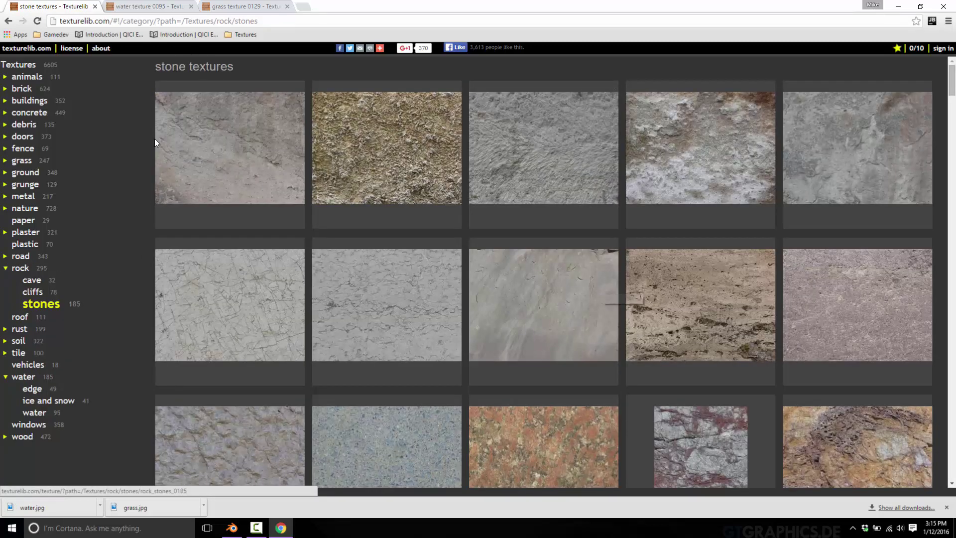
{"action": "left_click", "coordinate": [164, 150]}
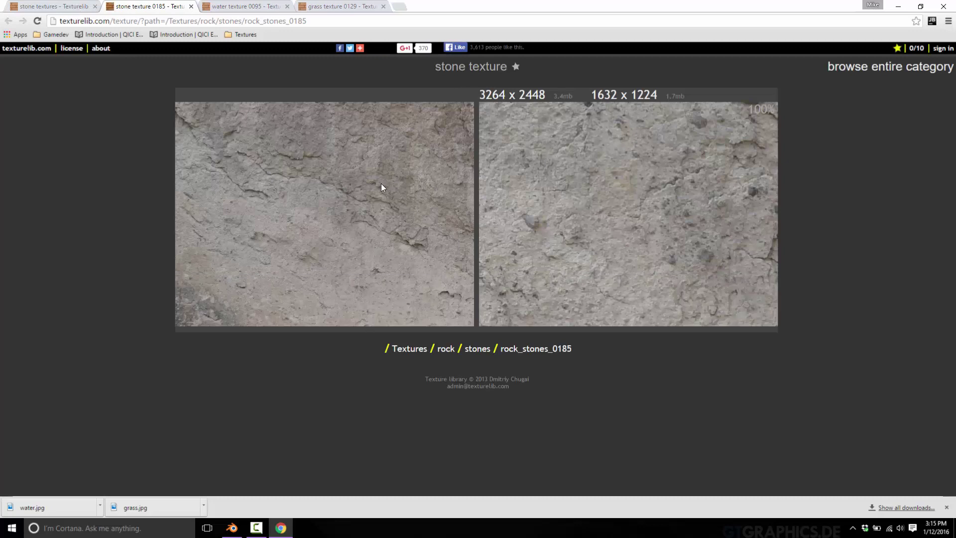
{"action": "right_click", "coordinate": [382, 184]}
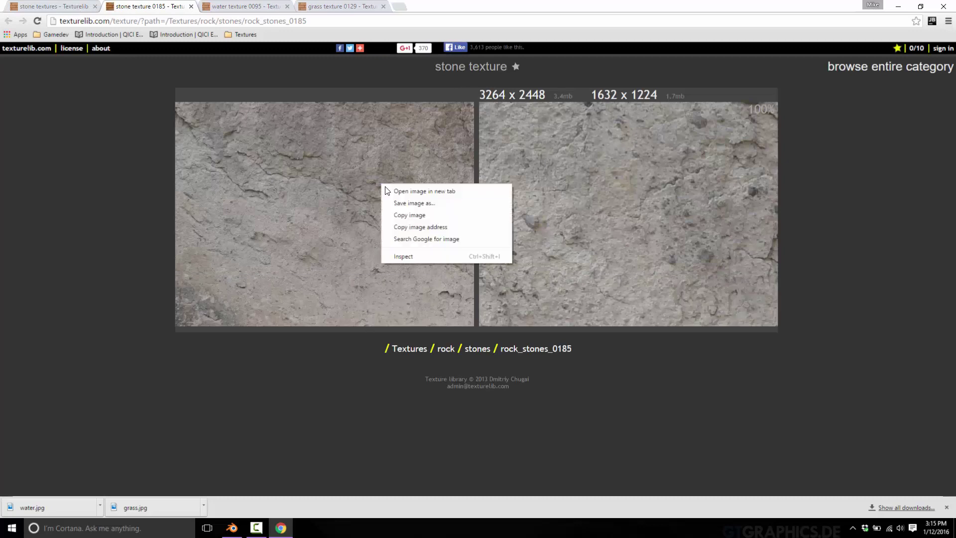
{"action": "left_click", "coordinate": [407, 203]}
{"action": "type", "text": "rock.jpg"}
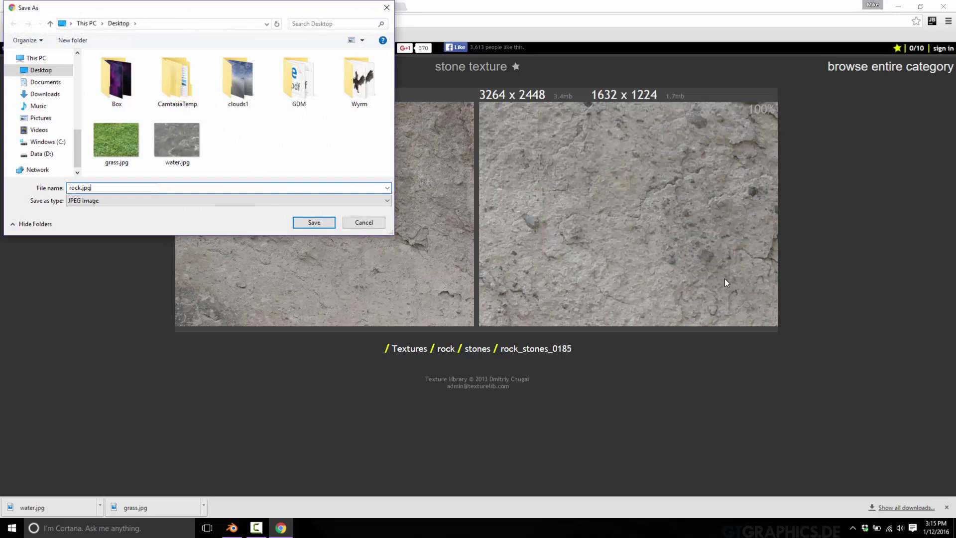
{"action": "key", "text": "Return"}
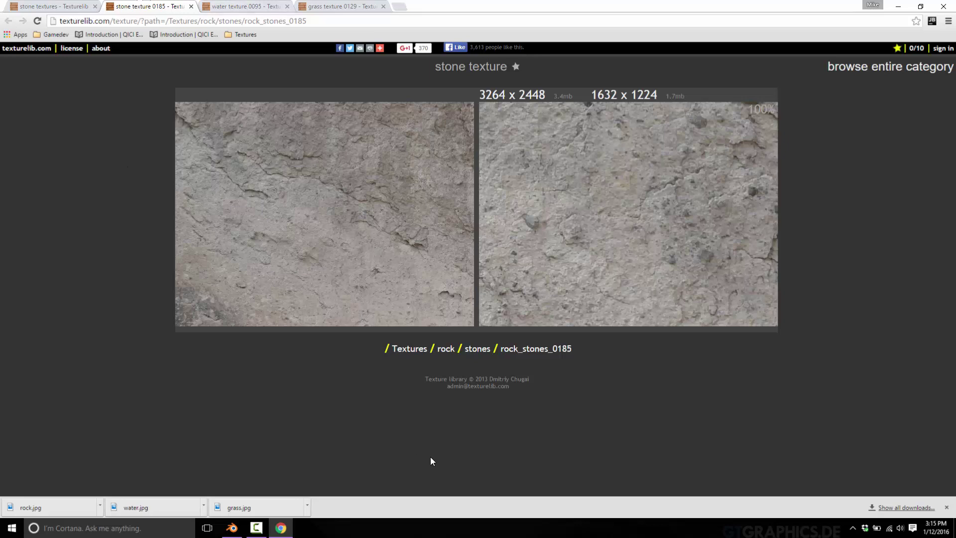
- Add a new texture in an empty slot loading rock.jpg, named Rock
{"action": "left_click", "coordinate": [231, 527]}
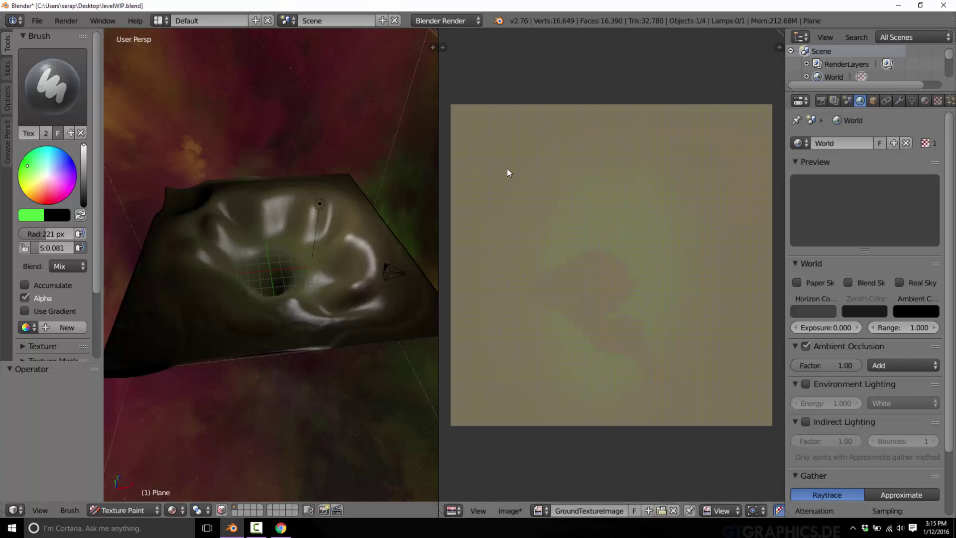
{"action": "left_click", "coordinate": [937, 101]}
{"action": "left_click", "coordinate": [847, 137]}
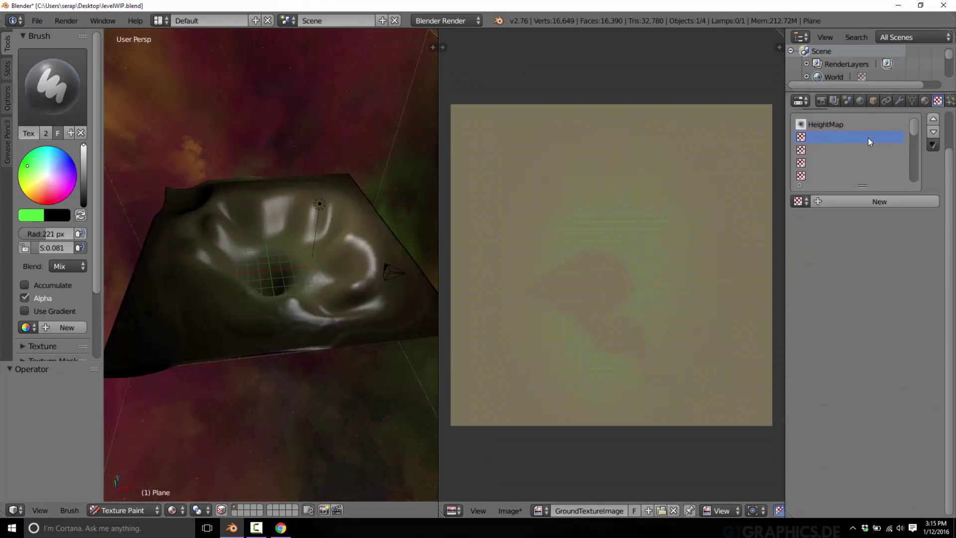
{"action": "left_click", "coordinate": [859, 204]}
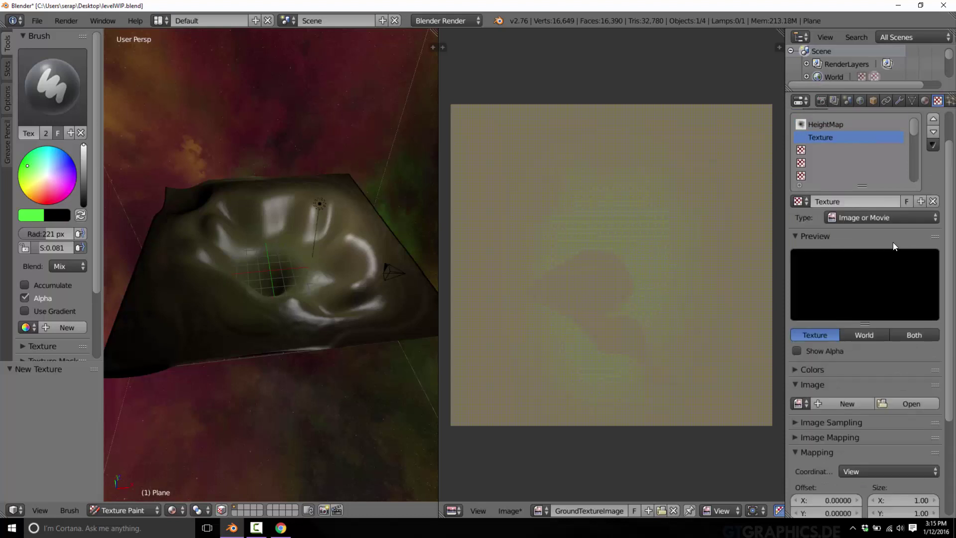
{"action": "left_click", "coordinate": [911, 383]}
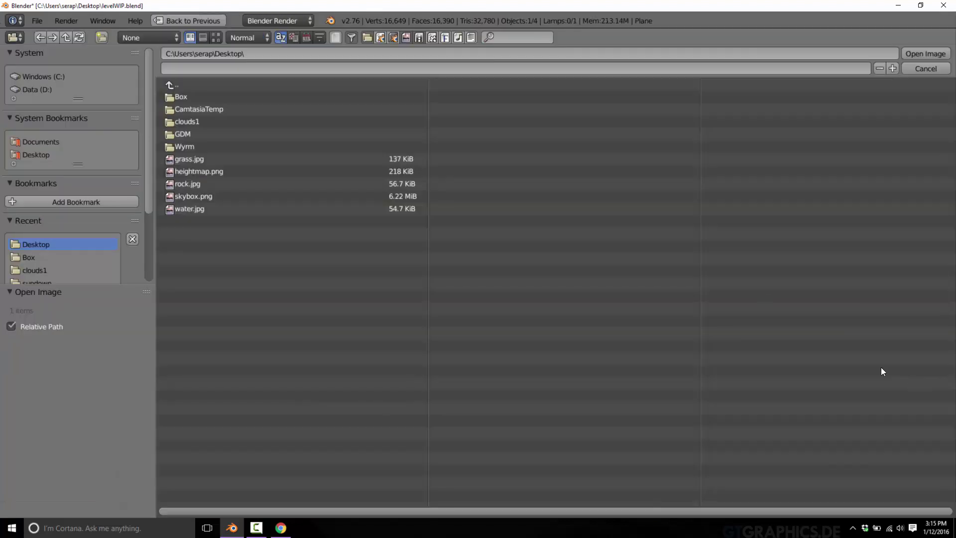
{"action": "double_click", "coordinate": [185, 187]}
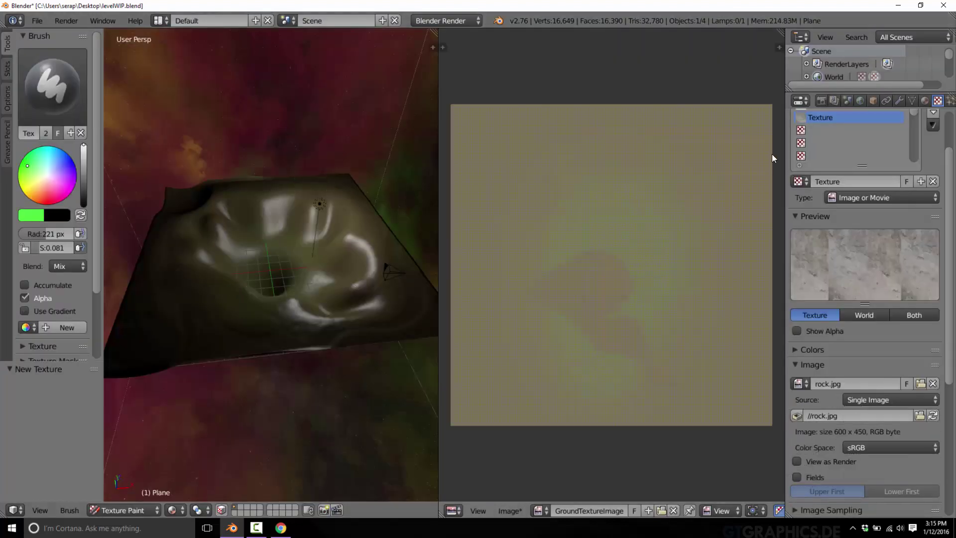
{"action": "type", "text": "Rock"}
{"action": "key", "text": "Return"}
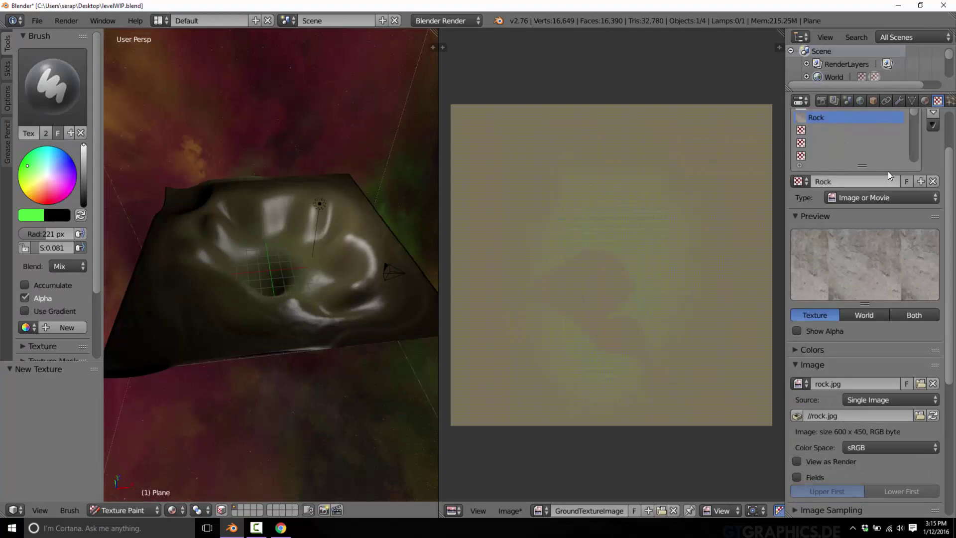
- Add a second image texture loading water.jpg, named Water
{"action": "scroll", "coordinate": [888, 171], "scroll_direction": "up", "scroll_amount": 2}
{"action": "left_click", "coordinate": [830, 151]}
{"action": "left_click", "coordinate": [864, 202]}
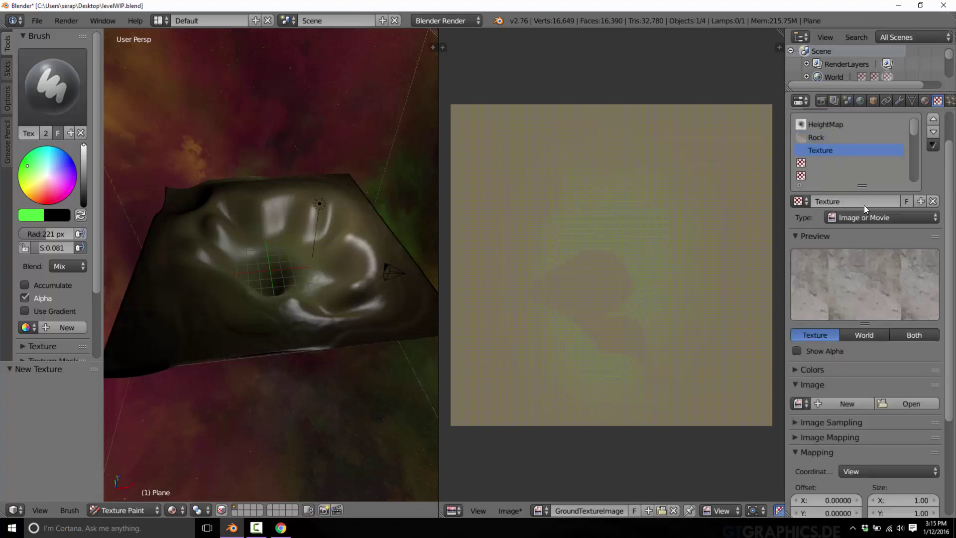
{"action": "left_click", "coordinate": [905, 403]}
{"action": "double_click", "coordinate": [200, 208]}
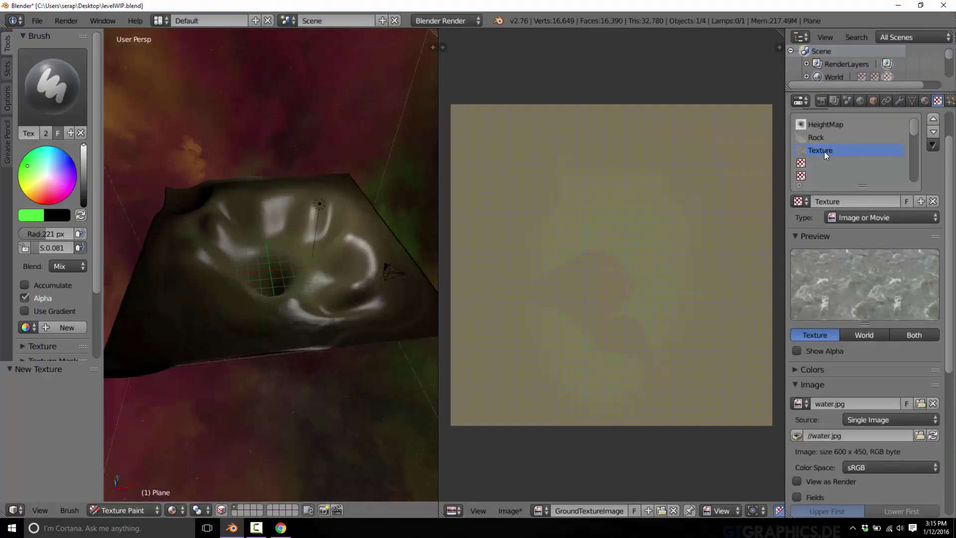
{"action": "double_click", "coordinate": [820, 150]}
{"action": "type", "text": "Water"}
{"action": "key", "text": "Return"}
- Add a fourth-slot texture loading grass.jpg and rename it Grass
{"action": "left_click", "coordinate": [840, 167]}
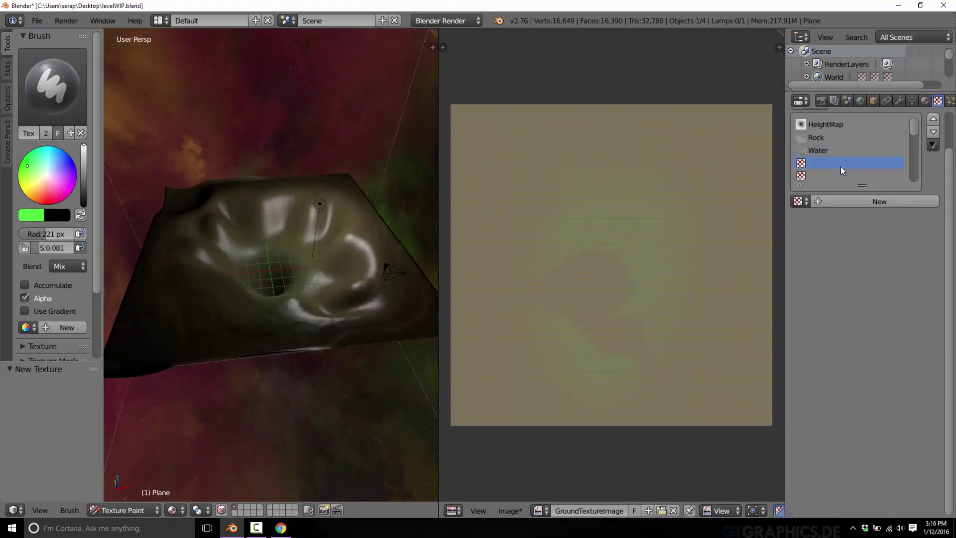
{"action": "left_click", "coordinate": [870, 204]}
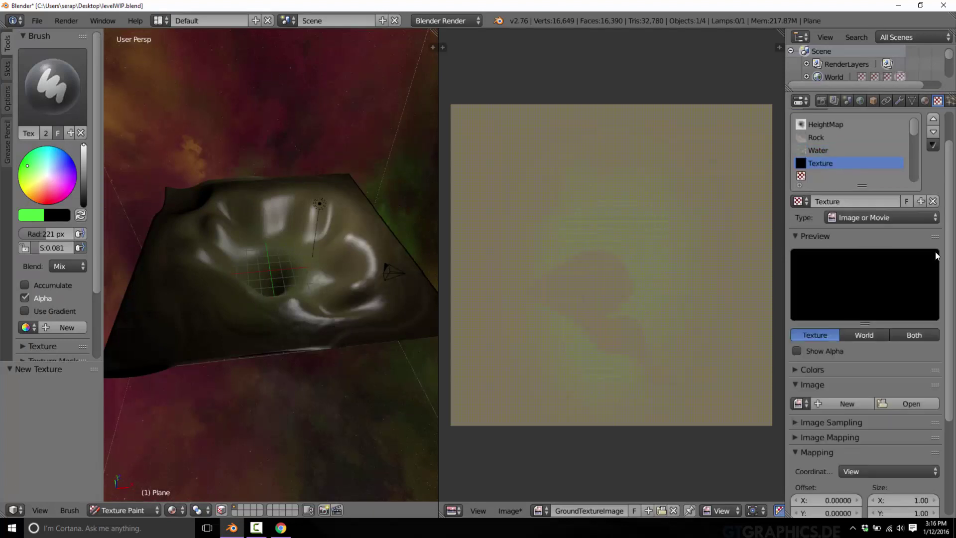
{"action": "left_click", "coordinate": [909, 401]}
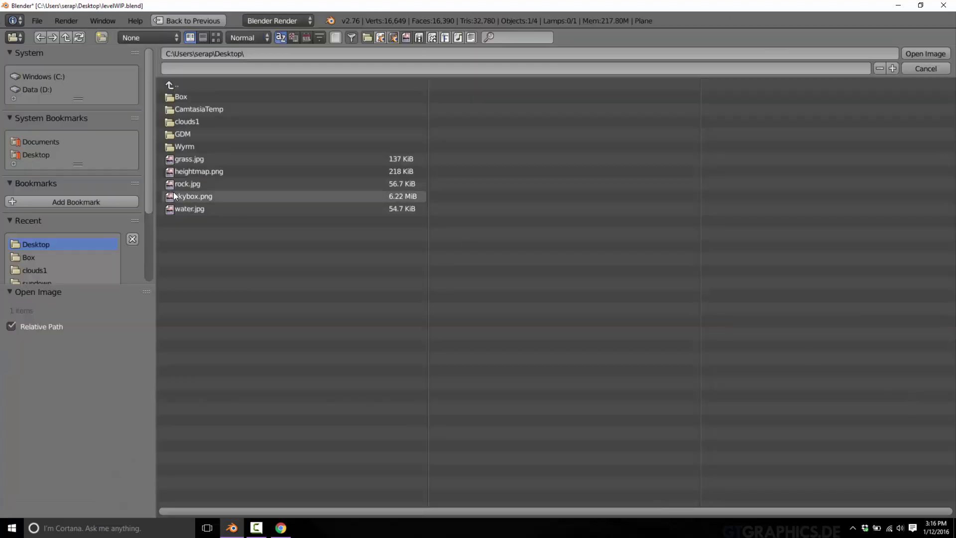
{"action": "double_click", "coordinate": [178, 161]}
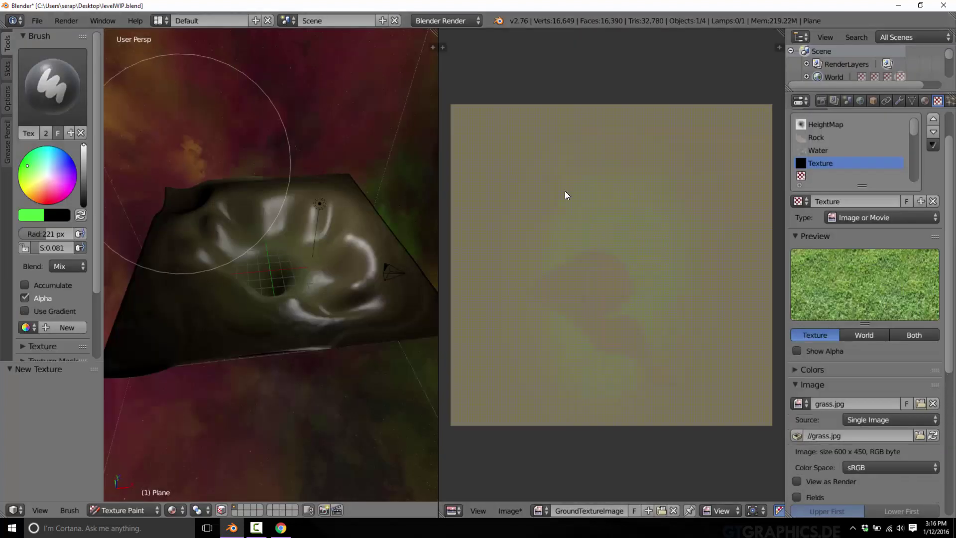
{"action": "double_click", "coordinate": [818, 164]}
{"action": "type", "text": "Grass"}
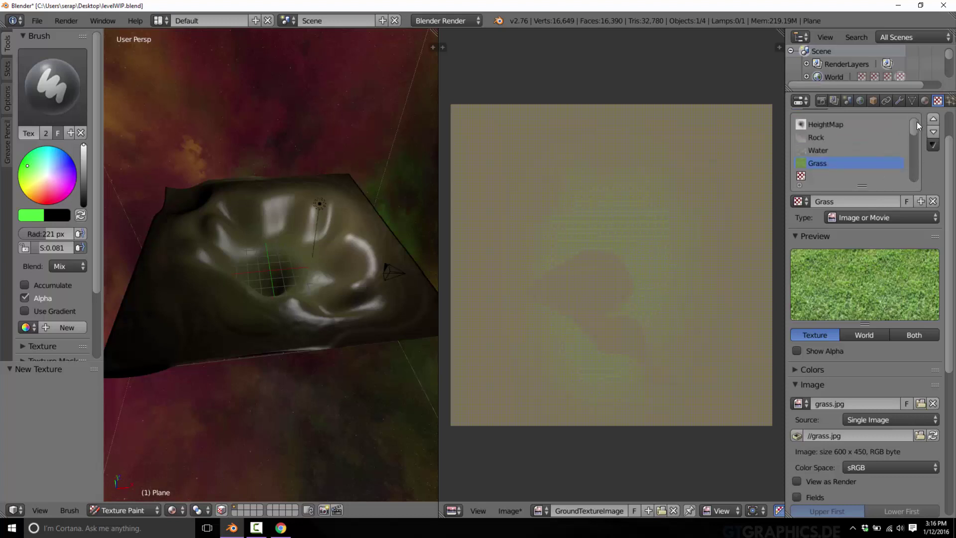
- Widen the 3D viewport and orbit to a low angle over the terrain
{"action": "left_click", "coordinate": [927, 102]}
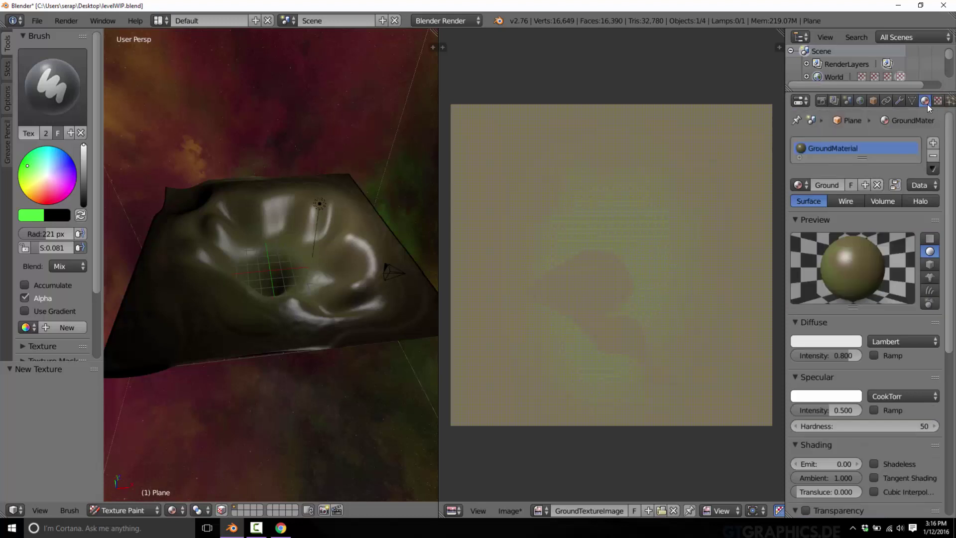
{"action": "left_click", "coordinate": [936, 103]}
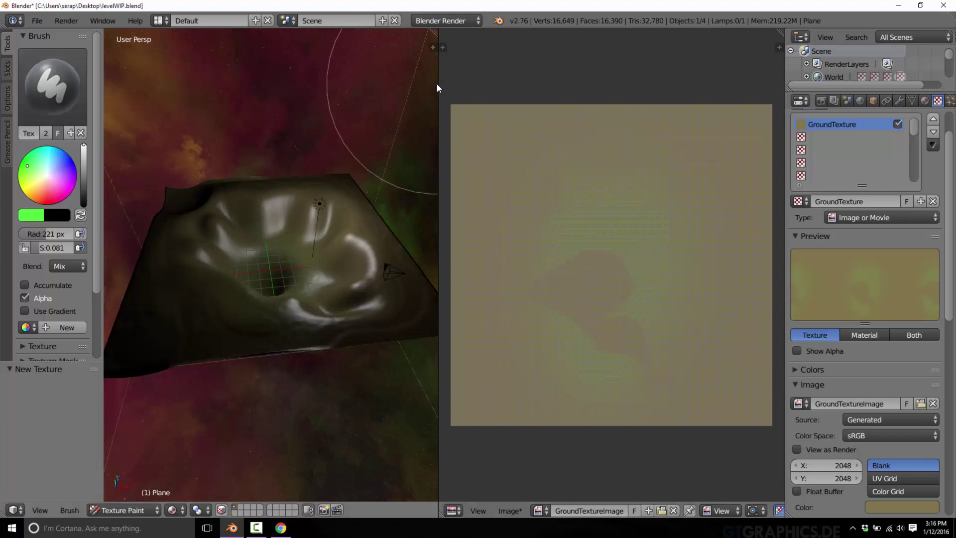
{"action": "left_click_drag", "start_coordinate": [438, 90], "coordinate": [692, 97]}
{"action": "scroll", "coordinate": [352, 298], "scroll_direction": "up", "scroll_amount": 5}
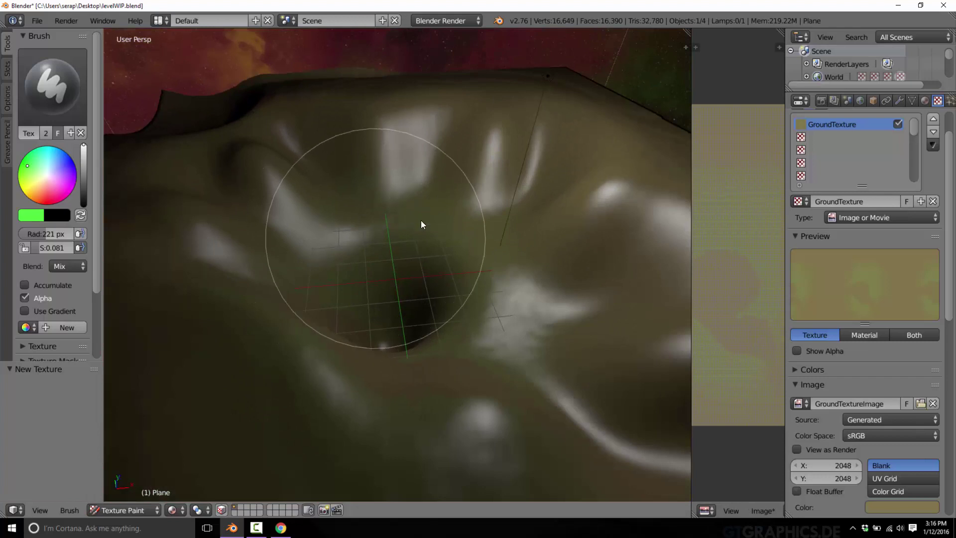
{"action": "middle_click_drag", "start_coordinate": [433, 217], "coordinate": [516, 337]}
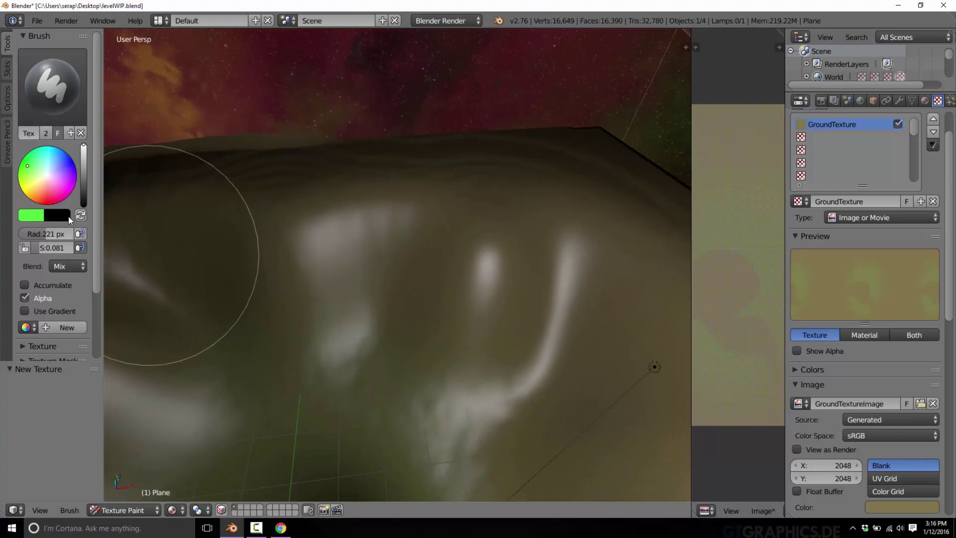
{"action": "scroll", "coordinate": [60, 246], "scroll_direction": "down", "scroll_amount": 4}
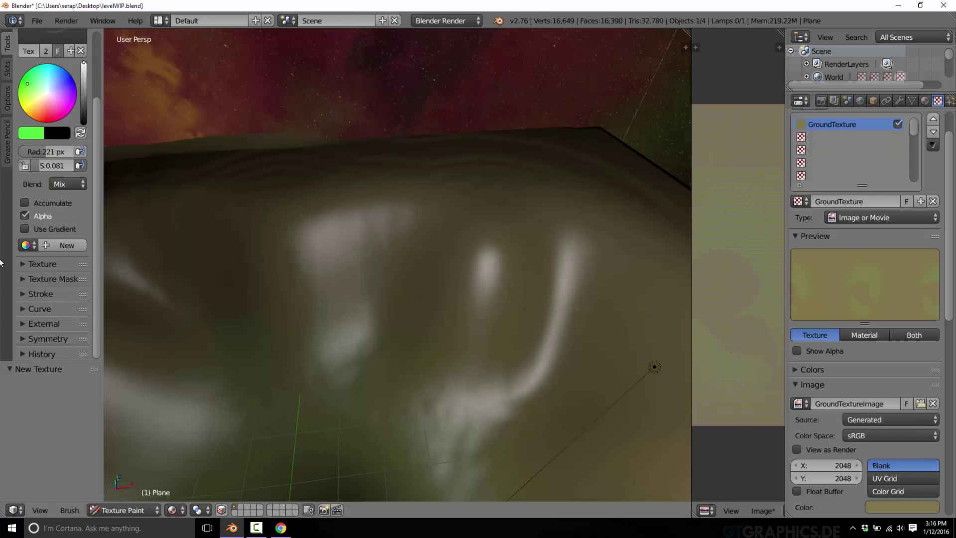
- Set the brush texture to Rock at 121 px radius and paint strokes across the ground
{"action": "left_click", "coordinate": [22, 264]}
{"action": "scroll", "coordinate": [76, 280], "scroll_direction": "down", "scroll_amount": 2}
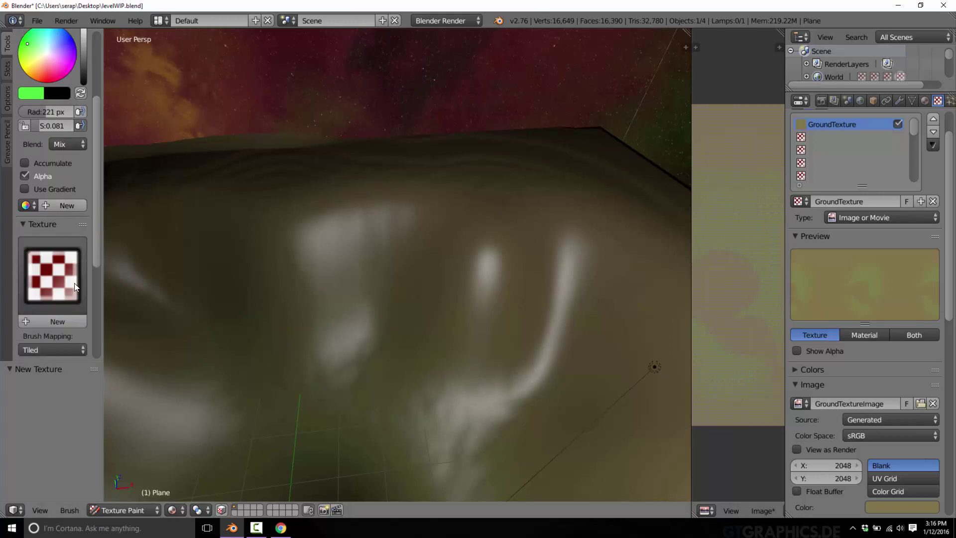
{"action": "left_click", "coordinate": [29, 283]}
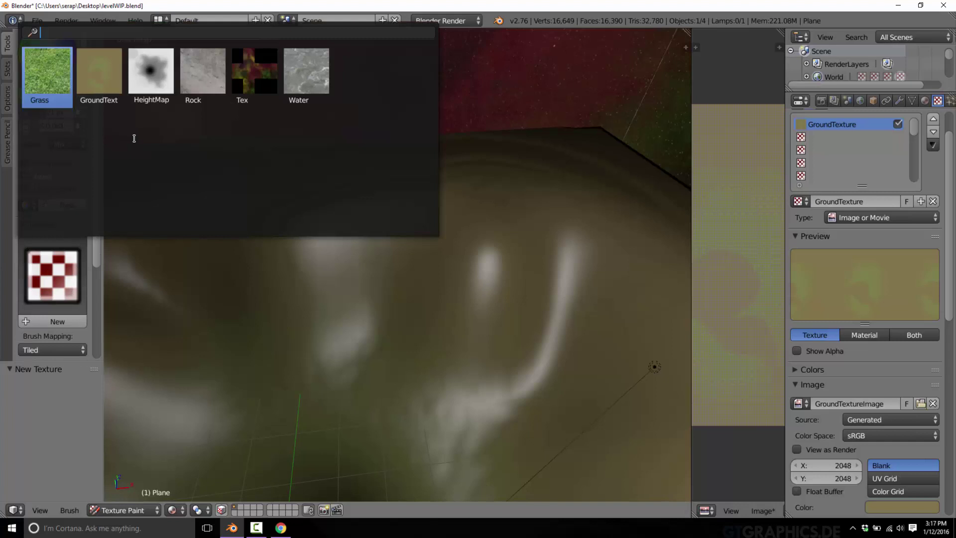
{"action": "left_click", "coordinate": [201, 76]}
{"action": "scroll", "coordinate": [93, 159], "scroll_direction": "up", "scroll_amount": 3}
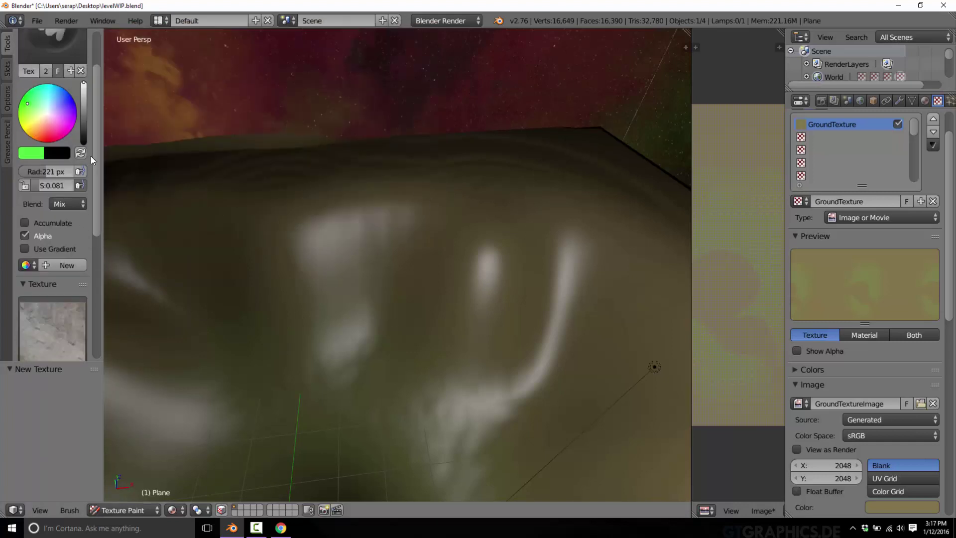
{"action": "mouse_move", "coordinate": [54, 171]}
{"action": "left_mouse_down"}
{"action": "mouse_move", "coordinate": [34, 171]}
{"action": "mouse_move", "coordinate": [59, 185]}
{"action": "left_mouse_up"}
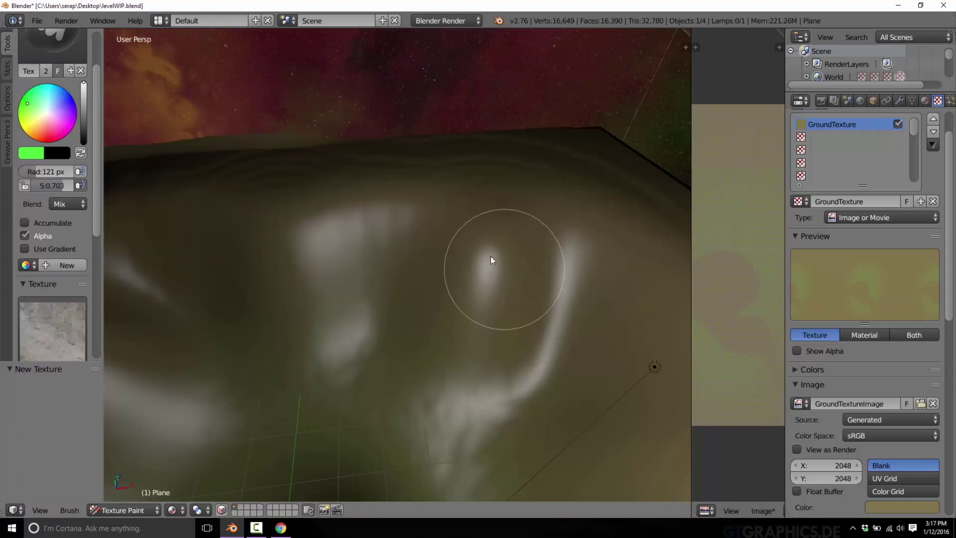
{"action": "mouse_move", "coordinate": [514, 247]}
{"action": "left_mouse_down"}
{"action": "mouse_move", "coordinate": [609, 329]}
{"action": "mouse_move", "coordinate": [490, 306]}
{"action": "mouse_move", "coordinate": [351, 195]}
{"action": "mouse_move", "coordinate": [348, 228]}
{"action": "mouse_move", "coordinate": [385, 256]}
{"action": "mouse_move", "coordinate": [271, 226]}
{"action": "mouse_move", "coordinate": [330, 206]}
{"action": "mouse_move", "coordinate": [593, 297]}
{"action": "mouse_move", "coordinate": [473, 237]}
{"action": "mouse_move", "coordinate": [501, 258]}
{"action": "mouse_move", "coordinate": [526, 239]}
{"action": "mouse_move", "coordinate": [488, 203]}
{"action": "mouse_move", "coordinate": [553, 266]}
{"action": "mouse_move", "coordinate": [551, 250]}
{"action": "mouse_move", "coordinate": [583, 290]}
{"action": "mouse_move", "coordinate": [616, 251]}
{"action": "mouse_move", "coordinate": [517, 210]}
{"action": "mouse_move", "coordinate": [529, 210]}
{"action": "mouse_move", "coordinate": [517, 198]}
{"action": "mouse_move", "coordinate": [522, 218]}
{"action": "mouse_move", "coordinate": [468, 212]}
{"action": "mouse_move", "coordinate": [483, 199]}
{"action": "mouse_move", "coordinate": [441, 164]}
{"action": "mouse_move", "coordinate": [435, 180]}
{"action": "mouse_move", "coordinate": [491, 193]}
{"action": "mouse_move", "coordinate": [546, 222]}
{"action": "mouse_move", "coordinate": [445, 220]}
{"action": "mouse_move", "coordinate": [498, 214]}
{"action": "mouse_move", "coordinate": [525, 224]}
{"action": "mouse_move", "coordinate": [497, 209]}
{"action": "left_mouse_up"}
{"action": "mouse_move", "coordinate": [362, 170]}
{"action": "left_mouse_down"}
{"action": "mouse_move", "coordinate": [214, 190]}
{"action": "mouse_move", "coordinate": [228, 214]}
{"action": "mouse_move", "coordinate": [208, 221]}
{"action": "mouse_move", "coordinate": [604, 207]}
{"action": "mouse_move", "coordinate": [646, 260]}
{"action": "mouse_move", "coordinate": [645, 239]}
{"action": "mouse_move", "coordinate": [654, 268]}
{"action": "left_mouse_up"}
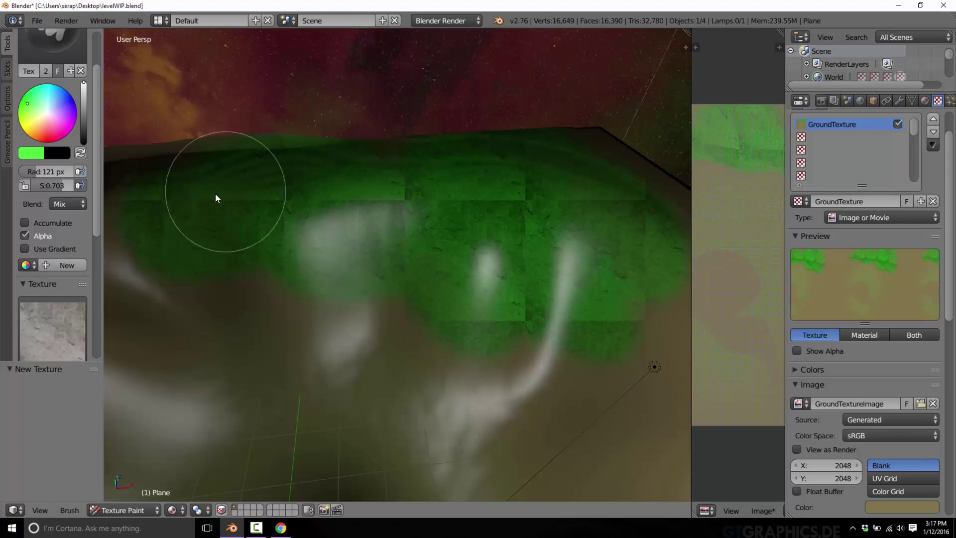
- Switch the paint colour to white and paint grey rock over the middle ground
{"action": "left_click", "coordinate": [48, 112]}
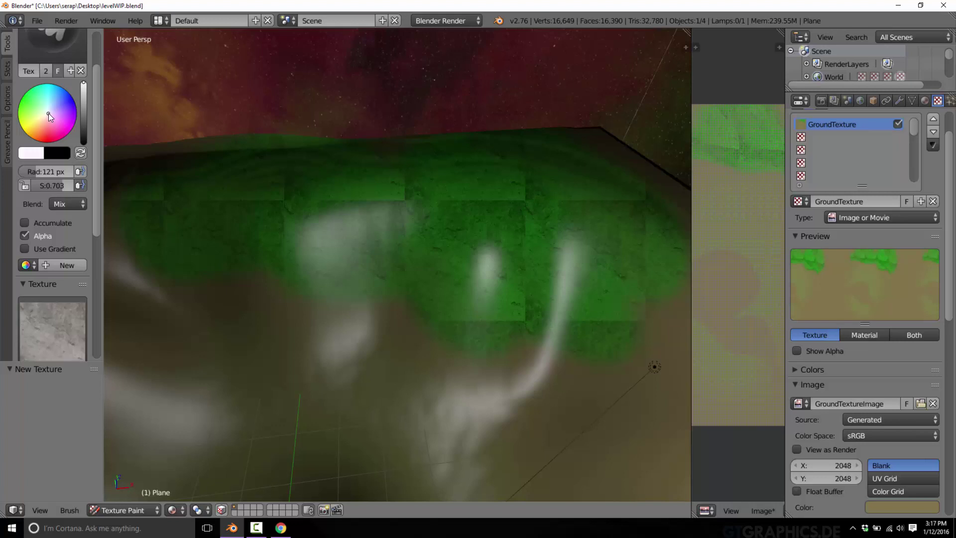
{"action": "mouse_move", "coordinate": [388, 189]}
{"action": "left_mouse_down"}
{"action": "mouse_move", "coordinate": [405, 166]}
{"action": "mouse_move", "coordinate": [502, 252]}
{"action": "mouse_move", "coordinate": [539, 209]}
{"action": "mouse_move", "coordinate": [474, 190]}
{"action": "left_mouse_up"}
{"action": "mouse_move", "coordinate": [360, 235]}
{"action": "left_mouse_down"}
{"action": "mouse_move", "coordinate": [443, 305]}
{"action": "mouse_move", "coordinate": [591, 329]}
{"action": "mouse_move", "coordinate": [494, 320]}
{"action": "left_mouse_up"}
- Enlarge the brush radius to 336 px and paint rock across the upper slope
{"action": "left_click_drag", "start_coordinate": [25, 175], "coordinate": [134, 178]}
{"action": "left_click", "coordinate": [403, 215]}
{"action": "mouse_move", "coordinate": [504, 227]}
{"action": "left_mouse_down"}
{"action": "mouse_move", "coordinate": [576, 213]}
{"action": "mouse_move", "coordinate": [595, 244]}
{"action": "mouse_move", "coordinate": [595, 204]}
{"action": "mouse_move", "coordinate": [628, 218]}
{"action": "left_mouse_up"}
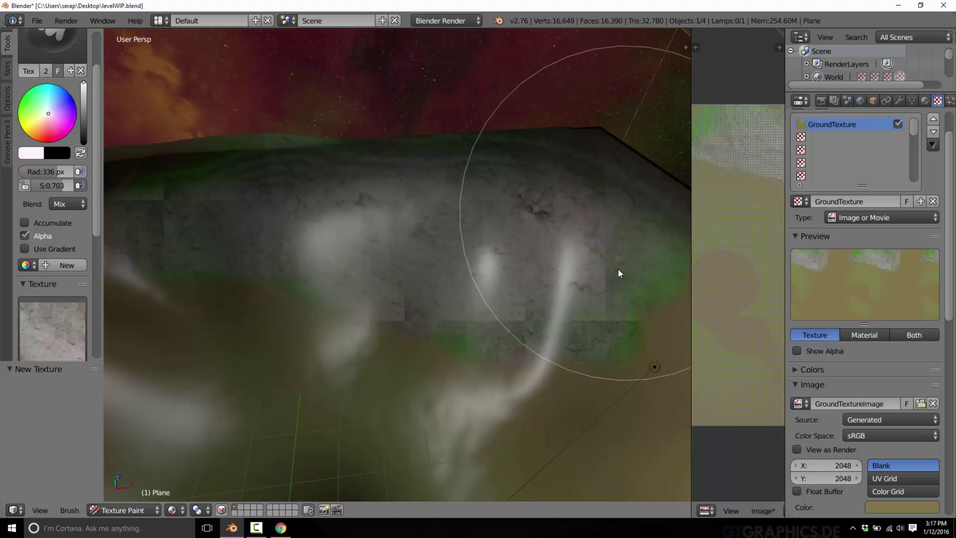
{"action": "left_click", "coordinate": [517, 301]}
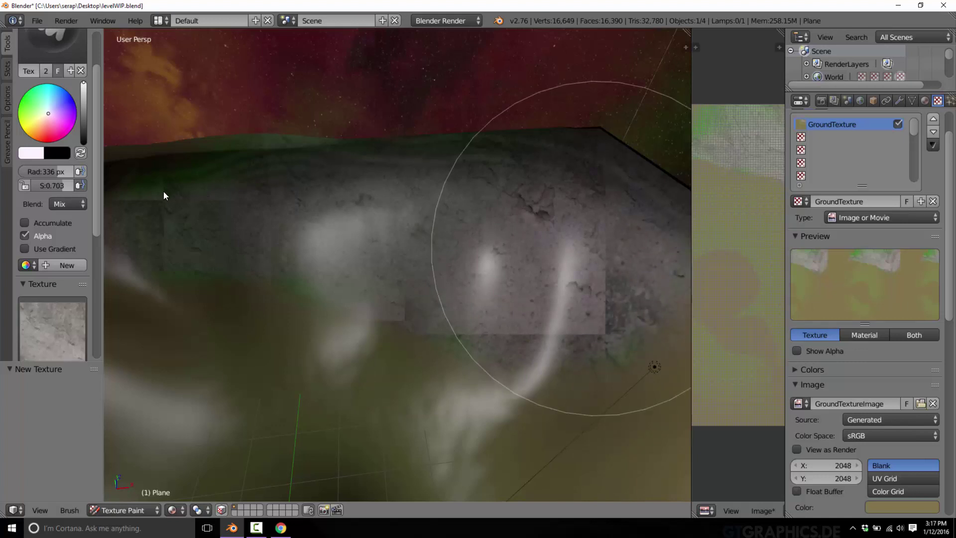
{"action": "mouse_move", "coordinate": [628, 303]}
{"action": "left_mouse_down"}
{"action": "mouse_move", "coordinate": [610, 255]}
{"action": "mouse_move", "coordinate": [619, 322]}
{"action": "mouse_move", "coordinate": [426, 310]}
{"action": "mouse_move", "coordinate": [555, 268]}
{"action": "mouse_move", "coordinate": [589, 298]}
{"action": "left_mouse_up"}
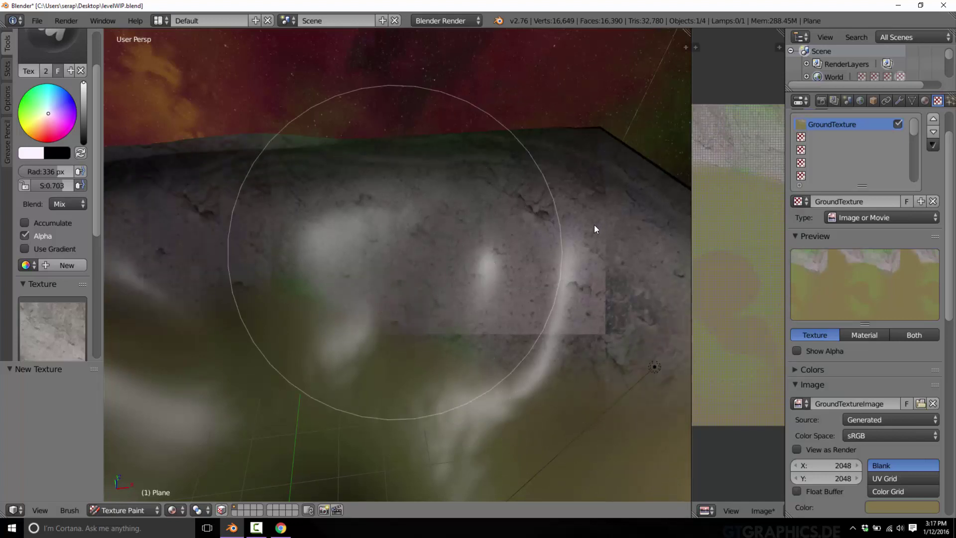
{"action": "left_click", "coordinate": [621, 302]}
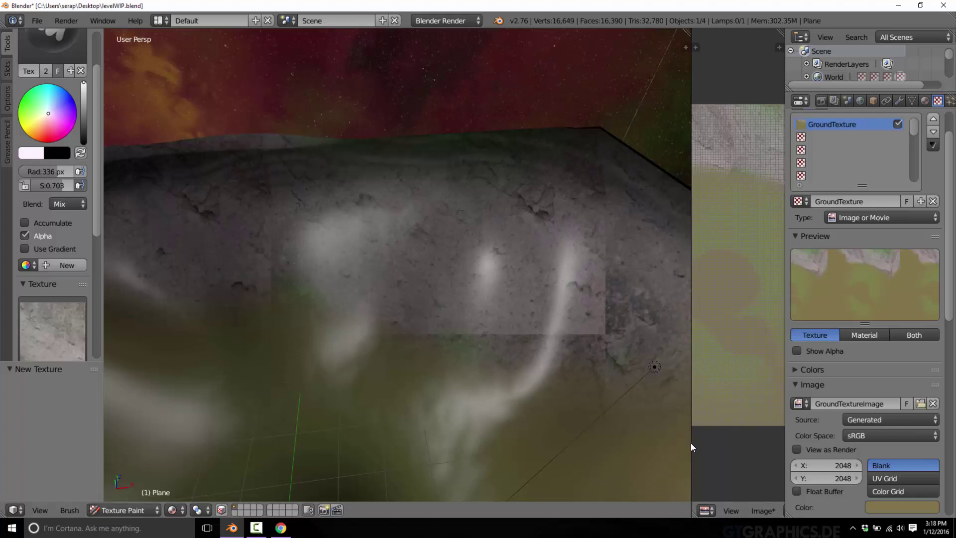
{"action": "left_click_drag", "start_coordinate": [691, 445], "coordinate": [397, 401]}
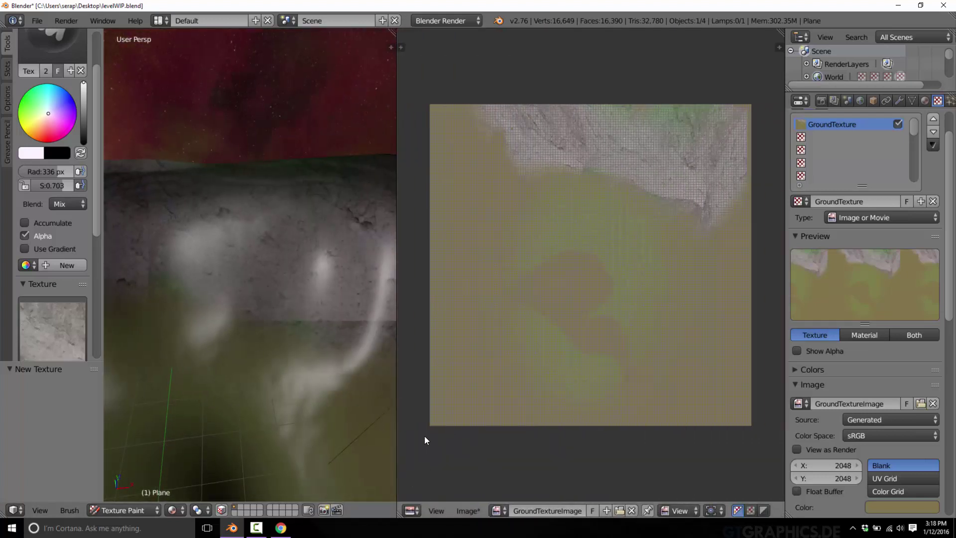
{"action": "key", "text": "t"}
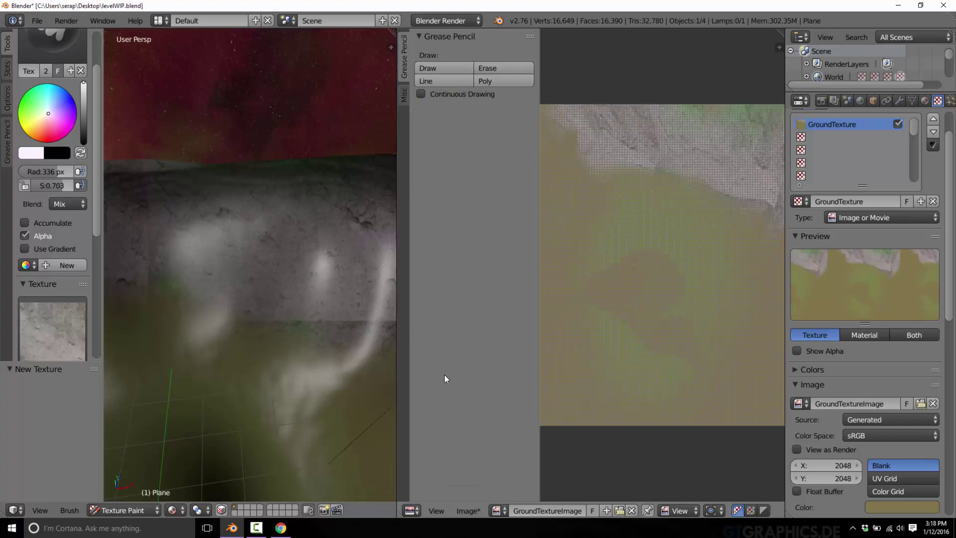
{"action": "left_click", "coordinate": [405, 94]}
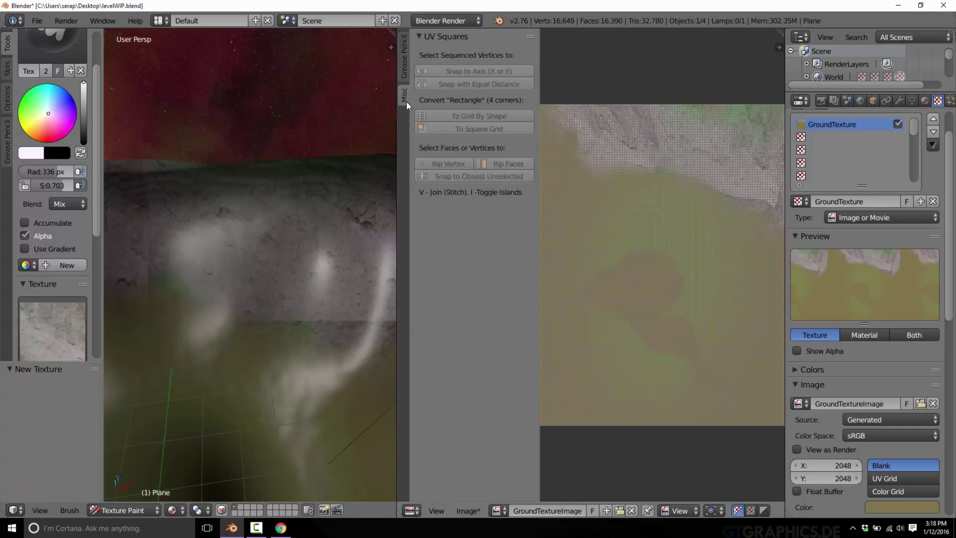
{"action": "key", "text": "t"}
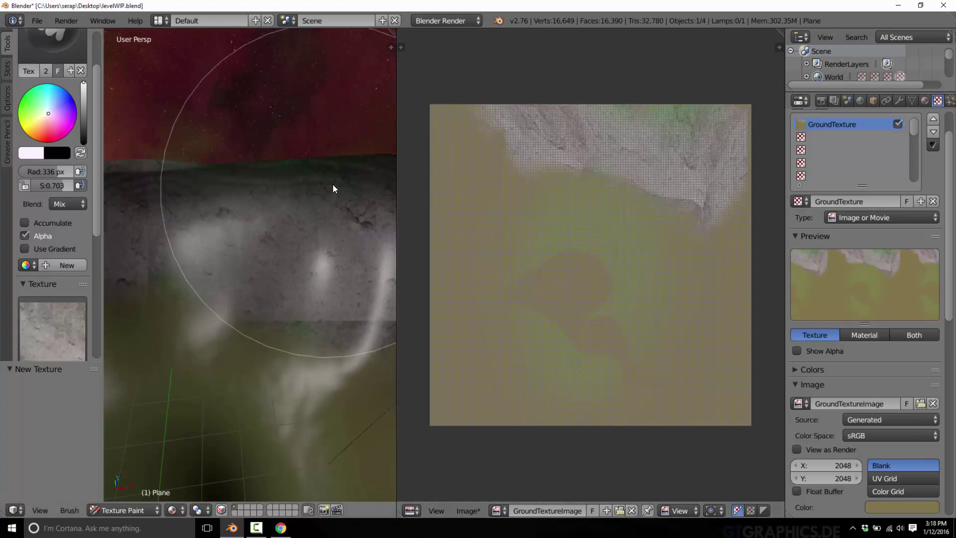
{"action": "left_click_drag", "start_coordinate": [395, 187], "coordinate": [647, 187]}
{"action": "mouse_move", "coordinate": [340, 261]}
{"action": "middle_mouse_down"}
{"action": "mouse_move", "coordinate": [264, 271]}
{"action": "mouse_move", "coordinate": [273, 258]}
{"action": "mouse_move", "coordinate": [481, 271]}
{"action": "mouse_move", "coordinate": [447, 256]}
{"action": "middle_mouse_up"}
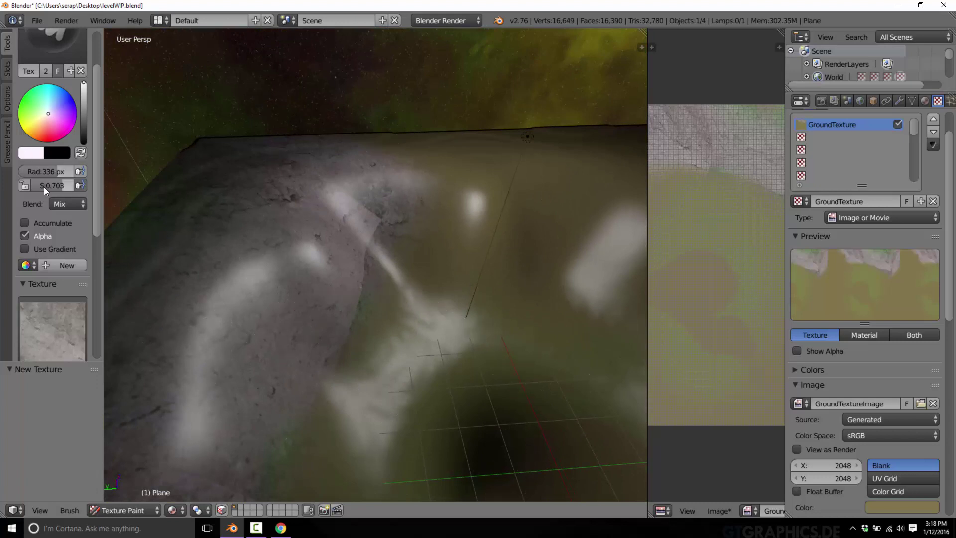
- Switch the brush to the Grass texture at 186 px and paint grass beside and right of the dent
{"action": "left_click", "coordinate": [61, 306]}
{"action": "left_click", "coordinate": [44, 132]}
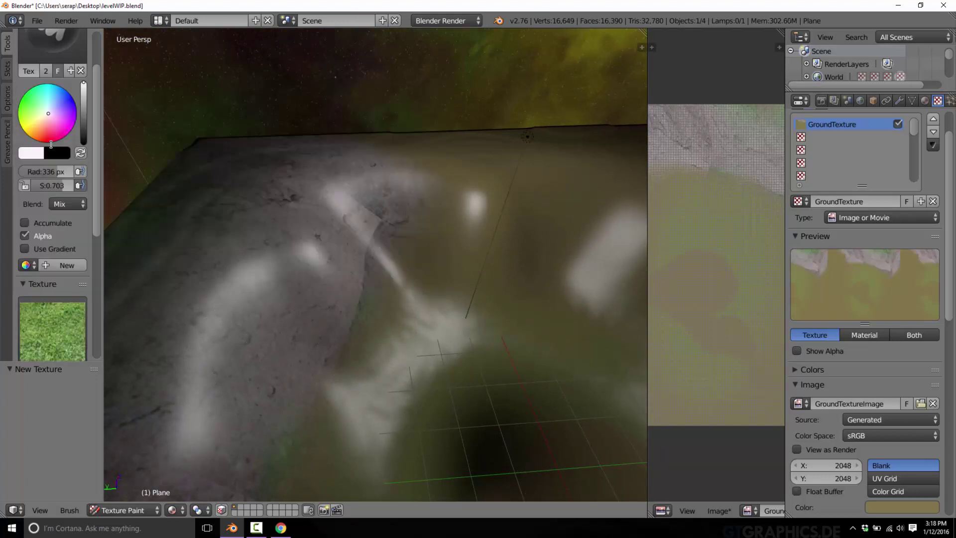
{"action": "middle_click_drag", "start_coordinate": [363, 405], "coordinate": [303, 373]}
{"action": "left_click_drag", "start_coordinate": [49, 171], "coordinate": [40, 171]}
{"action": "mouse_move", "coordinate": [408, 294]}
{"action": "left_mouse_down"}
{"action": "mouse_move", "coordinate": [382, 364]}
{"action": "mouse_move", "coordinate": [403, 444]}
{"action": "mouse_move", "coordinate": [390, 380]}
{"action": "left_mouse_up"}
{"action": "left_click_drag", "start_coordinate": [518, 279], "coordinate": [531, 277]}
{"action": "left_click_drag", "start_coordinate": [582, 298], "coordinate": [613, 305]}
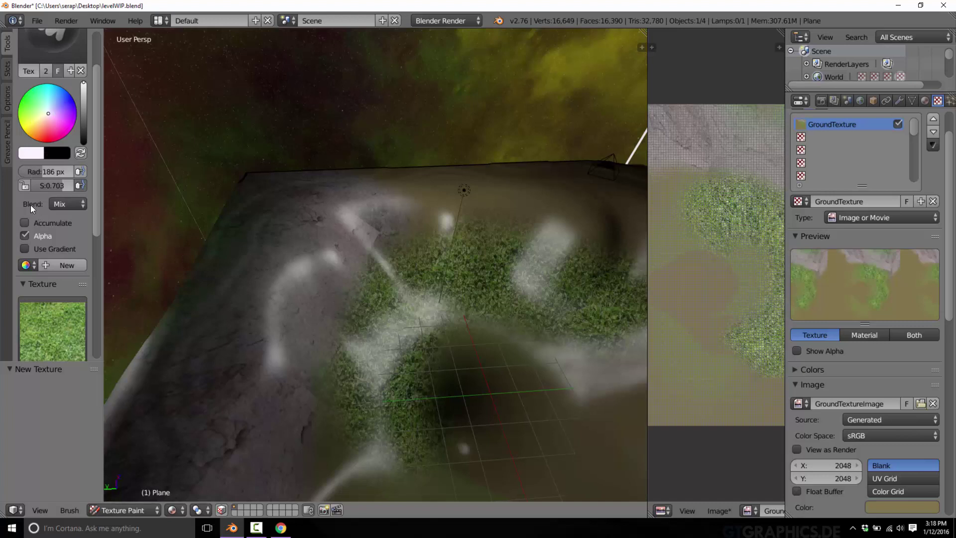
- Use the Water brush texture to fill the dent and paint water just above it
{"action": "left_click", "coordinate": [45, 299]}
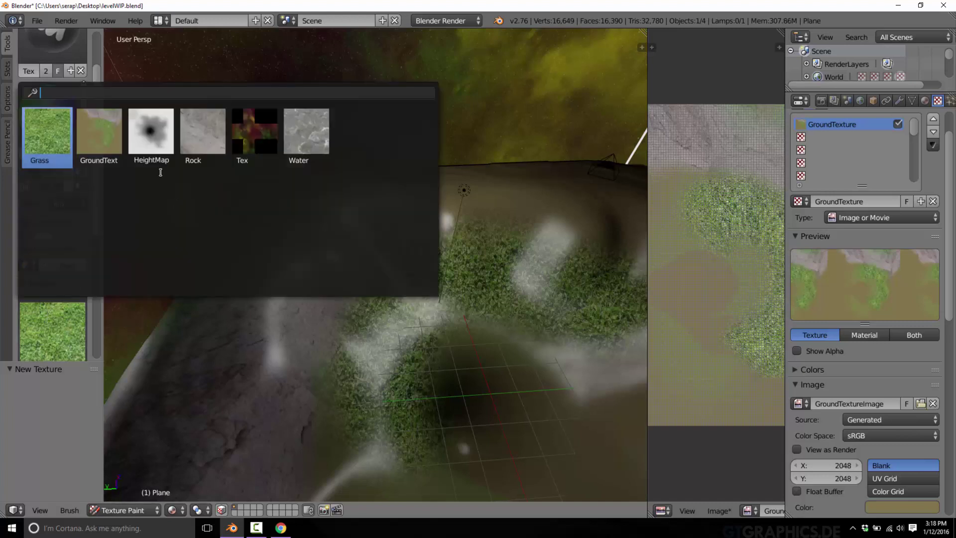
{"action": "left_click", "coordinate": [306, 131]}
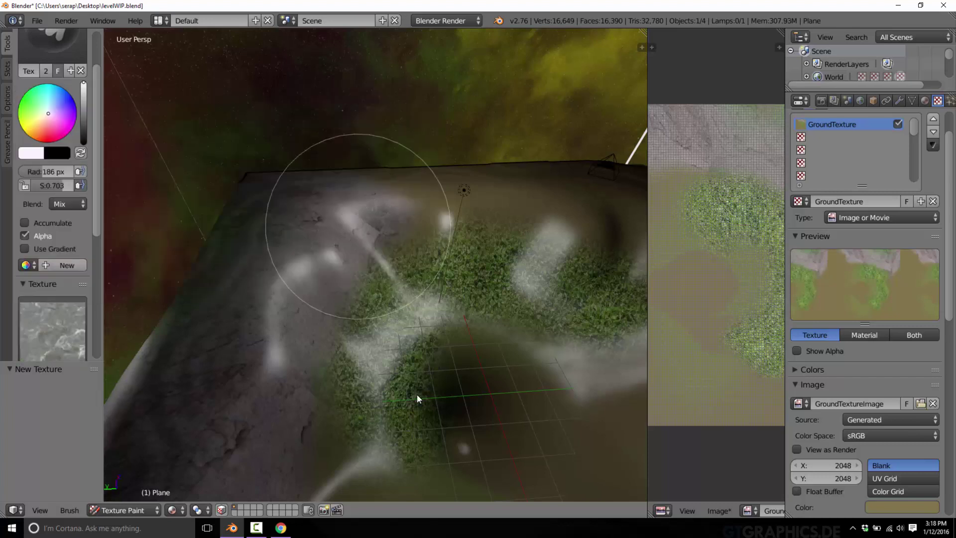
{"action": "mouse_move", "coordinate": [476, 412]}
{"action": "left_mouse_down"}
{"action": "mouse_move", "coordinate": [527, 430]}
{"action": "mouse_move", "coordinate": [502, 398]}
{"action": "mouse_move", "coordinate": [474, 393]}
{"action": "left_mouse_up"}
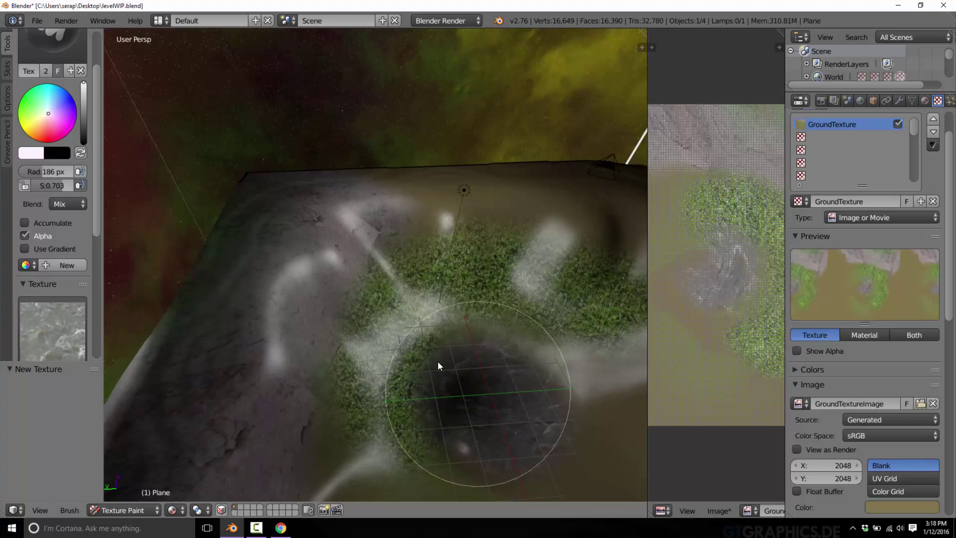
{"action": "left_click", "coordinate": [487, 383]}
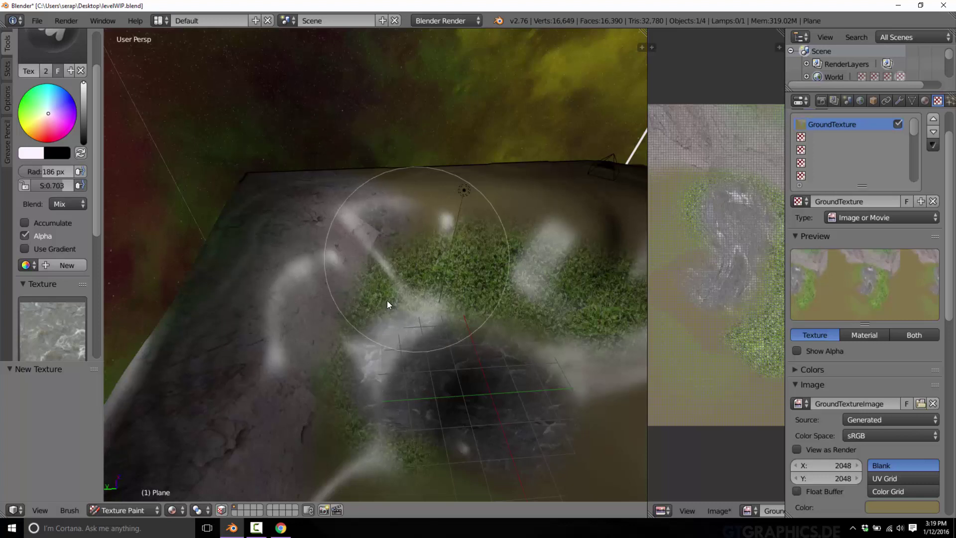
{"action": "mouse_move", "coordinate": [304, 269]}
{"action": "left_mouse_down"}
{"action": "mouse_move", "coordinate": [282, 309]}
{"action": "mouse_move", "coordinate": [278, 348]}
{"action": "left_mouse_up"}
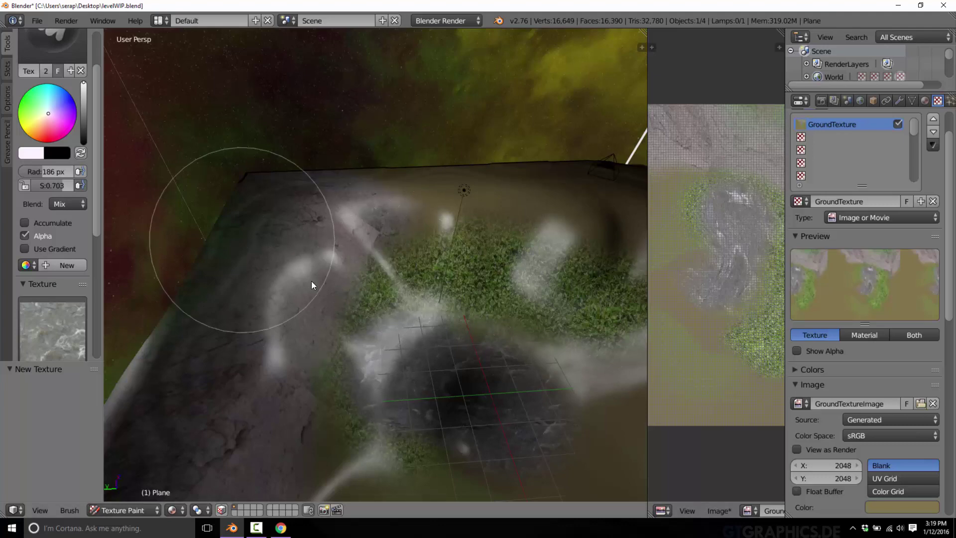
{"action": "middle_click_drag", "start_coordinate": [448, 258], "coordinate": [201, 262]}
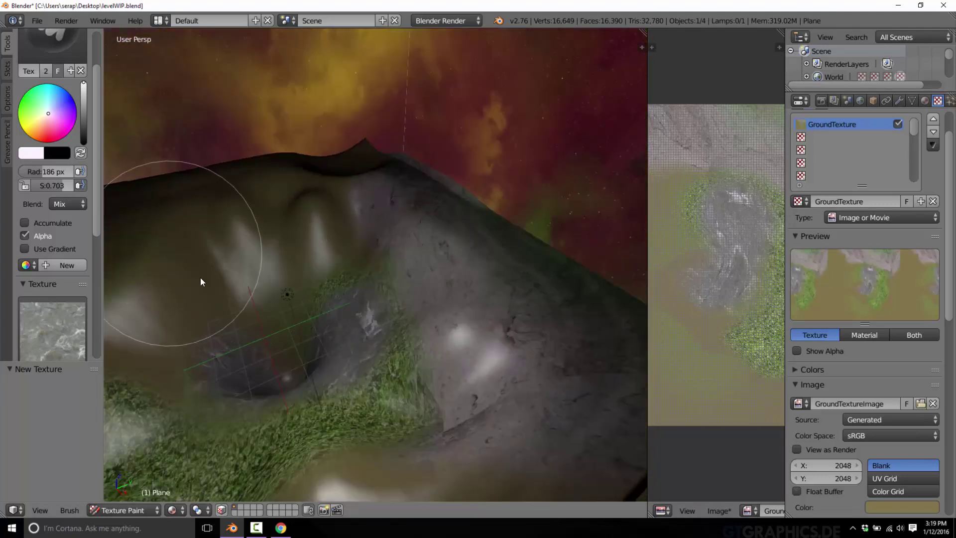
- Dab water on the left slope, then switch to Rock and paint the upper slope and ridge
{"action": "left_click", "coordinate": [200, 277]}
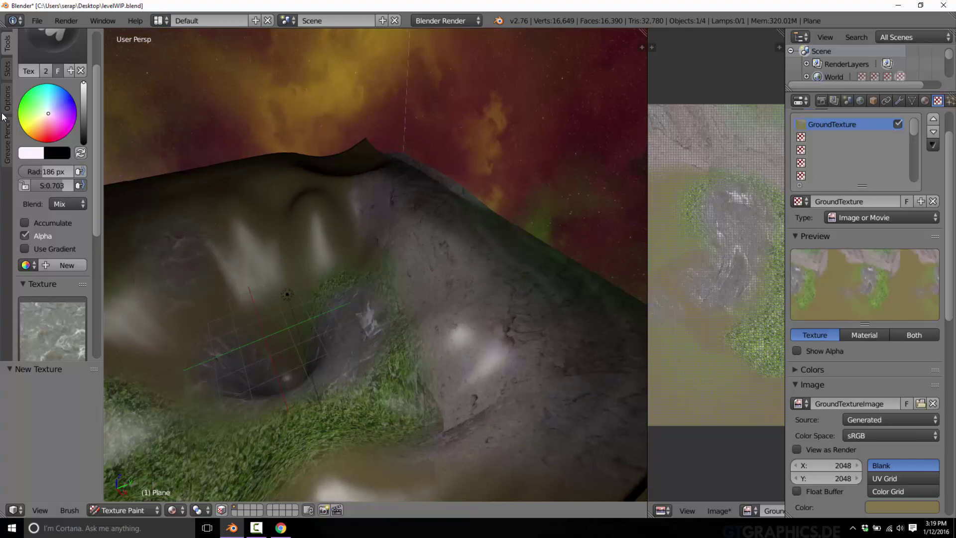
{"action": "left_click", "coordinate": [65, 317]}
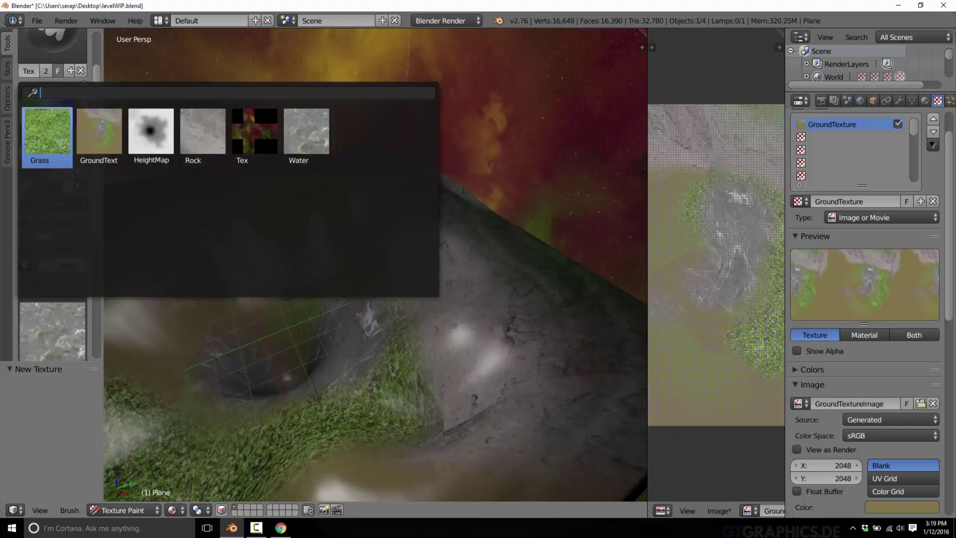
{"action": "left_click", "coordinate": [193, 131]}
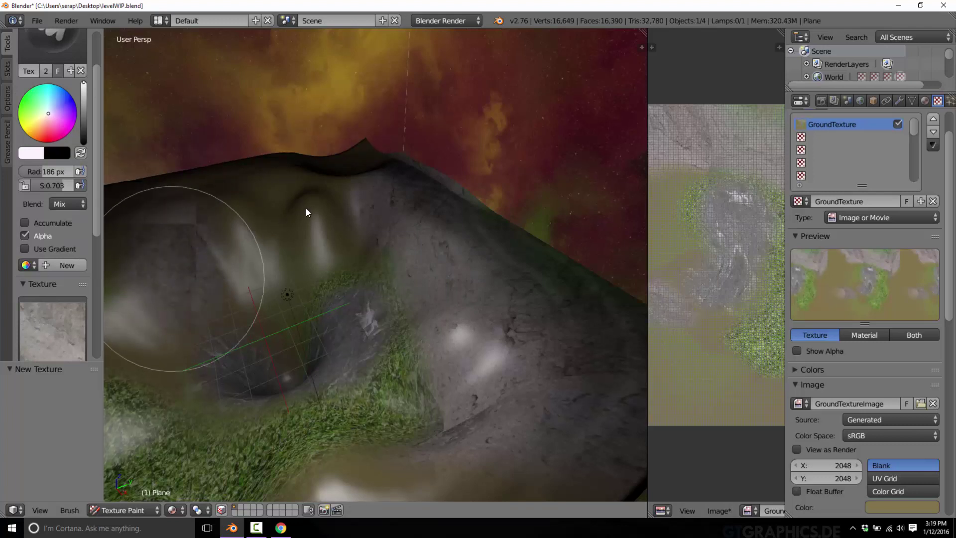
{"action": "left_click_drag", "start_coordinate": [307, 212], "coordinate": [319, 214]}
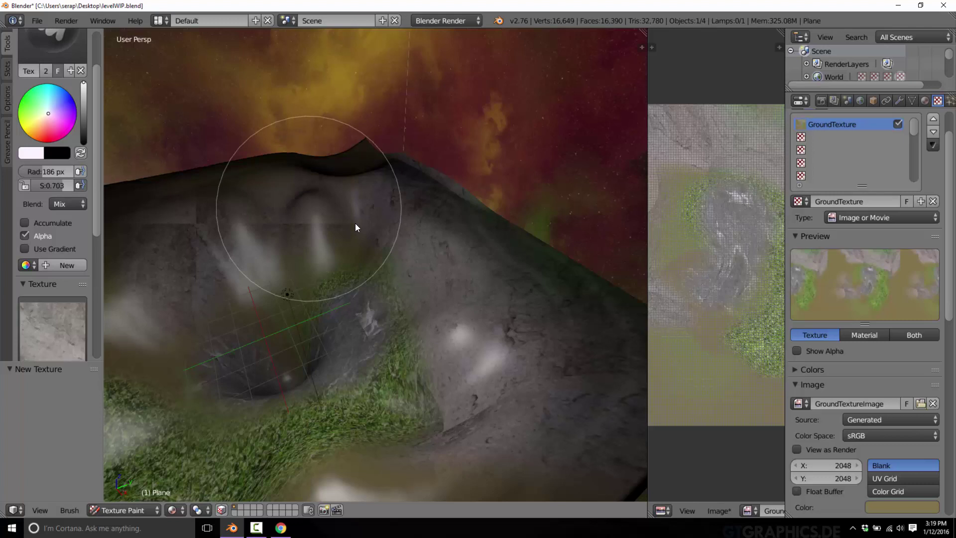
{"action": "left_click", "coordinate": [356, 227]}
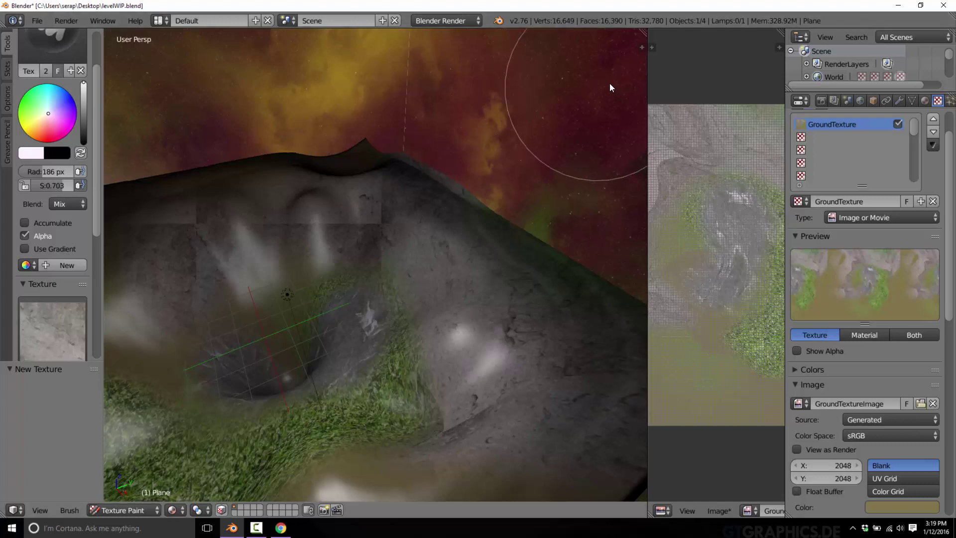
- Save the painted image as GroundTextureImage.png in the Desktop folder
{"action": "left_click_drag", "start_coordinate": [644, 77], "coordinate": [388, 75]}
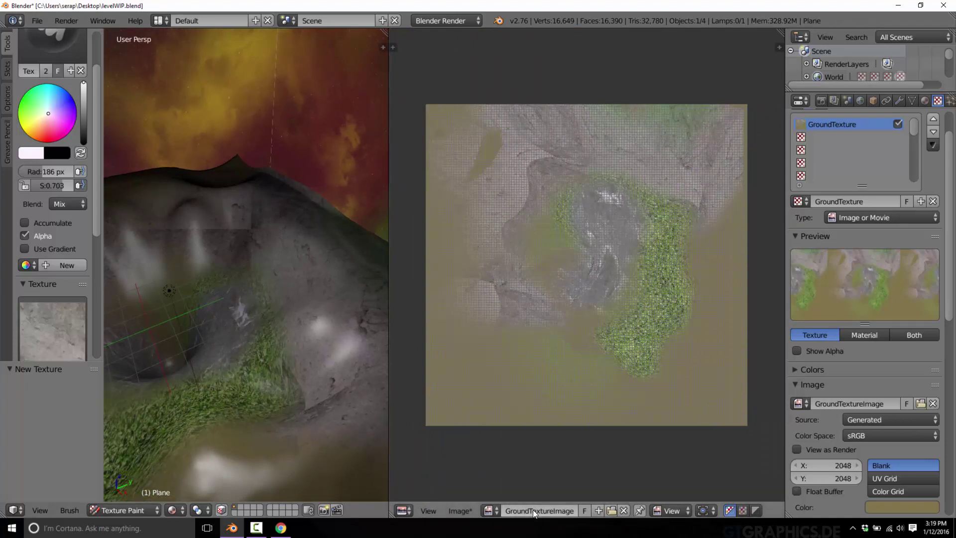
{"action": "left_click", "coordinate": [470, 508]}
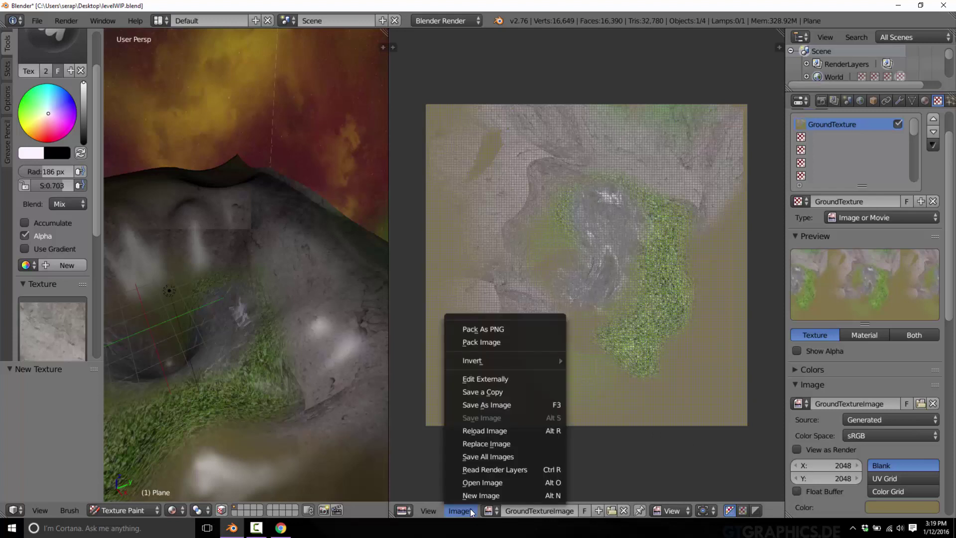
{"action": "left_click", "coordinate": [494, 404]}
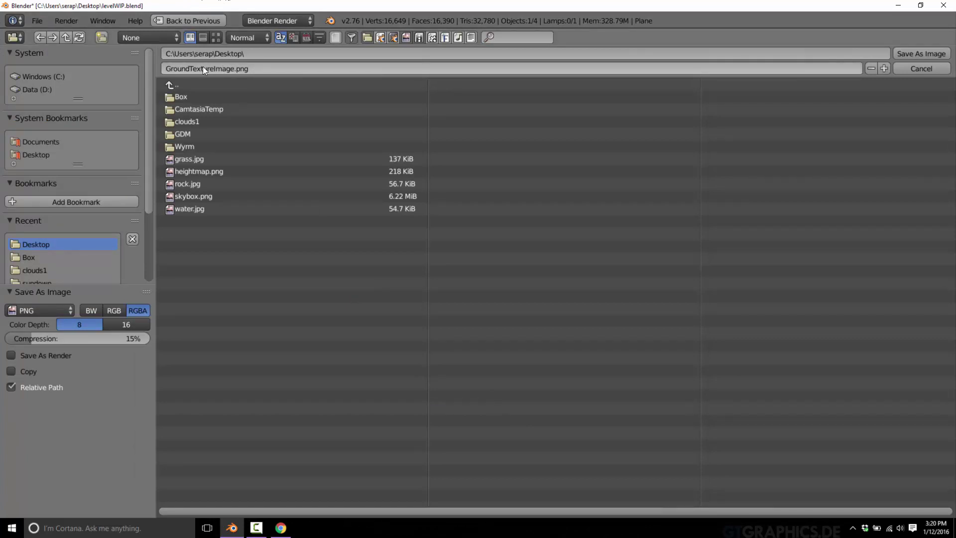
{"action": "left_click", "coordinate": [924, 54]}
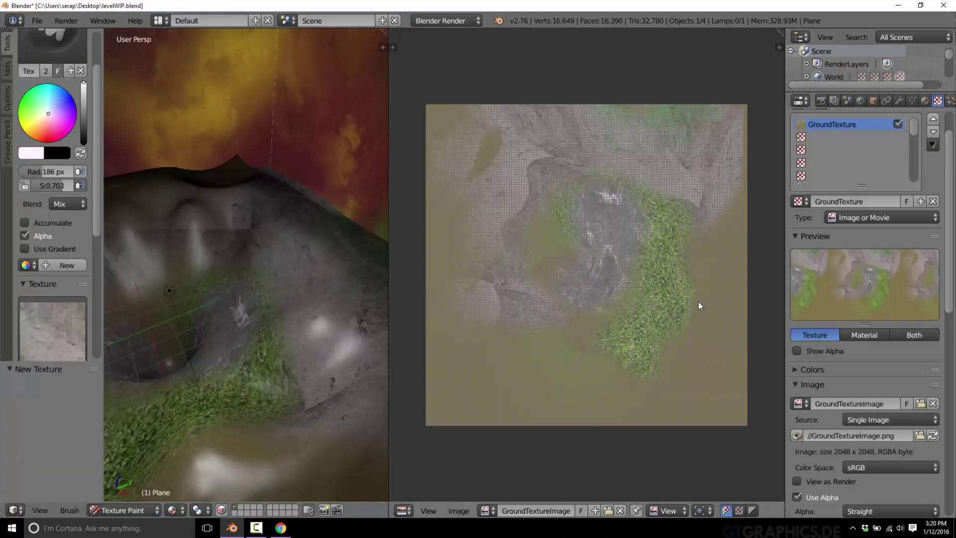
- Check GroundTextureImage.png on the desktop, then return to Blender
{"action": "key", "text": "super+d"}
{"action": "left_click", "coordinate": [65, 277]}
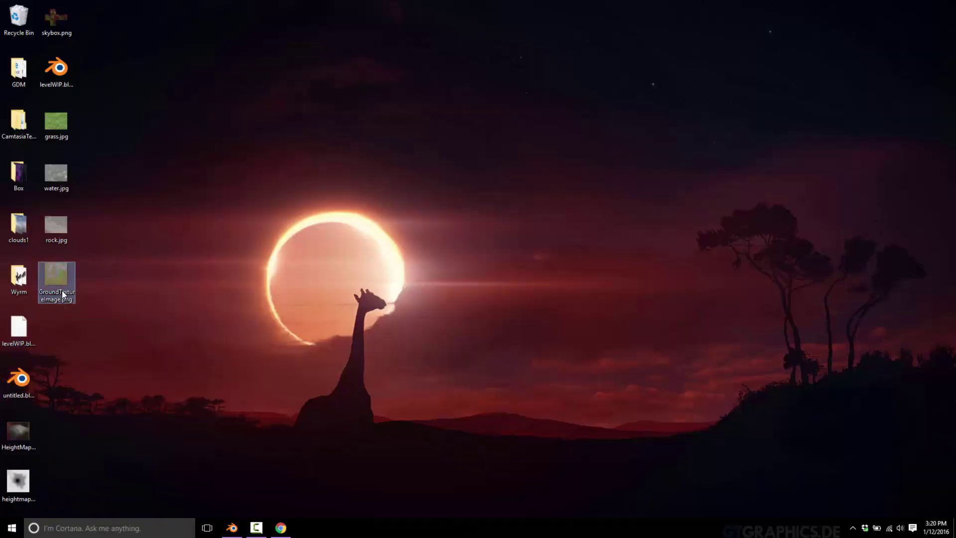
{"action": "left_click", "coordinate": [241, 528]}
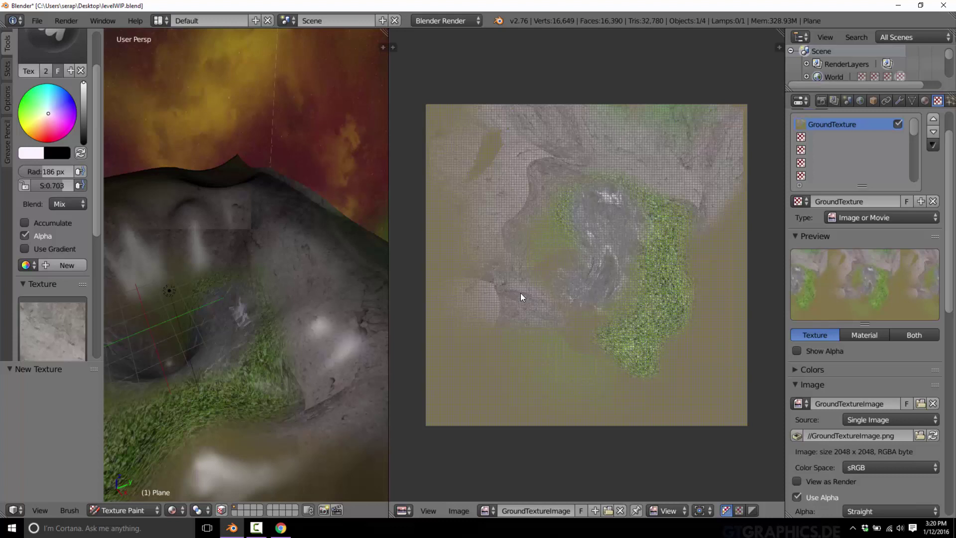
- Create a new texture named NormalMap in the empty second texture slot
{"action": "left_click", "coordinate": [827, 138]}
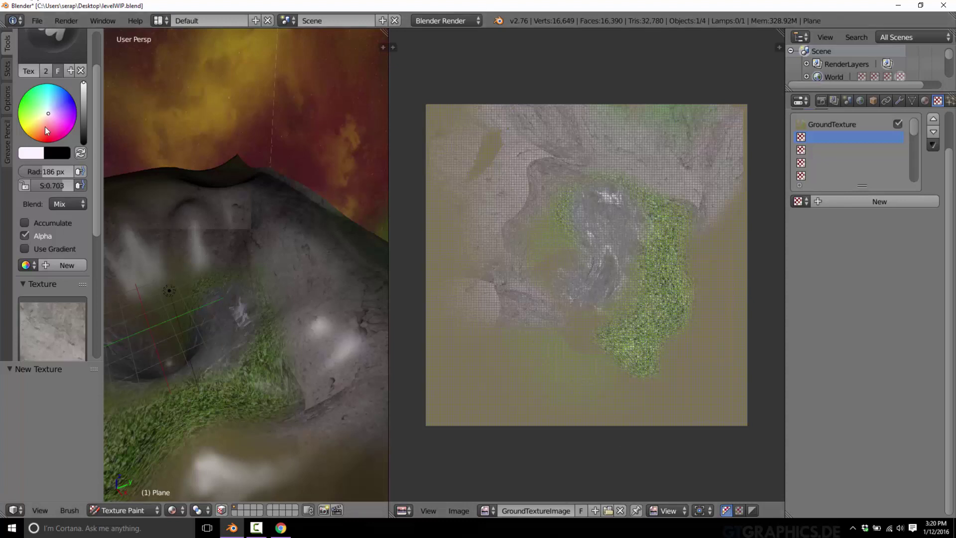
{"action": "scroll", "coordinate": [32, 159], "scroll_direction": "up", "scroll_amount": 3}
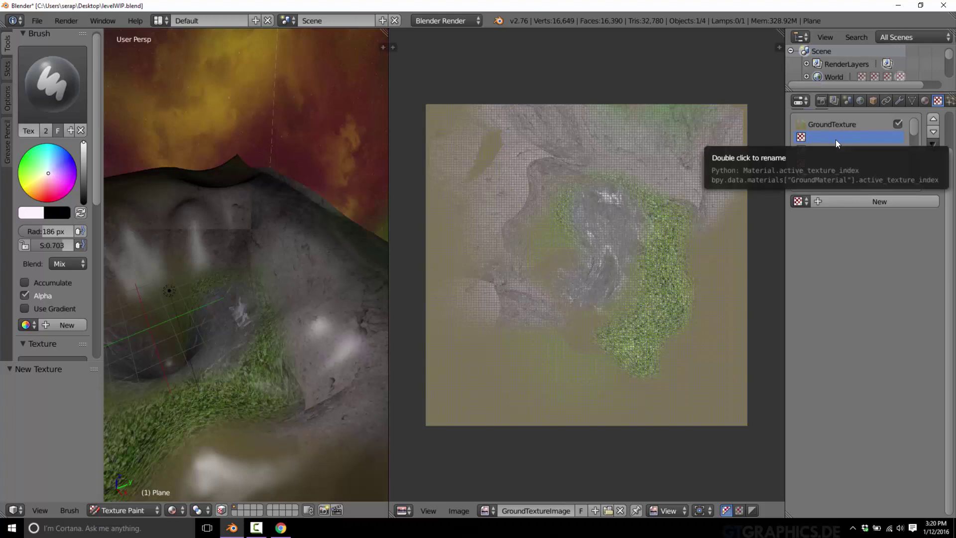
{"action": "left_click", "coordinate": [886, 202]}
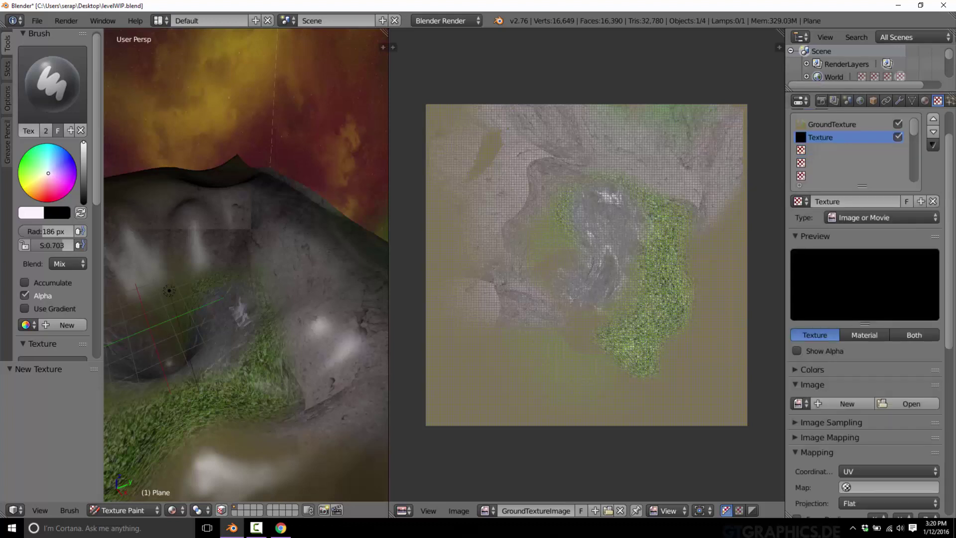
{"action": "double_click", "coordinate": [823, 138]}
{"action": "type", "text": "NormalMap"}
{"action": "key", "text": "Return"}
- Map NormalMap with UVMap and make it influence Normal instead of Colour
{"action": "scroll", "coordinate": [930, 310], "scroll_direction": "down", "scroll_amount": 10}
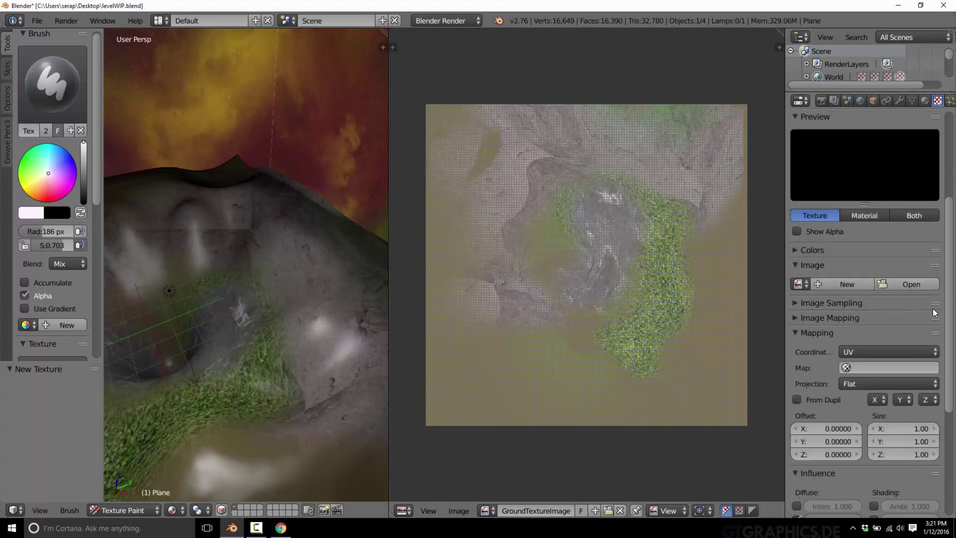
{"action": "left_click", "coordinate": [906, 248]}
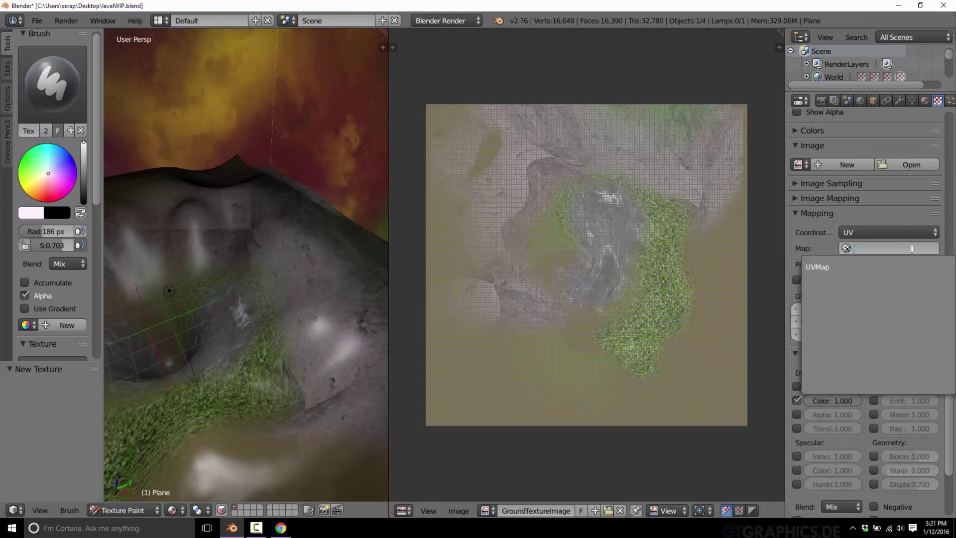
{"action": "left_click", "coordinate": [838, 272]}
{"action": "scroll", "coordinate": [881, 335], "scroll_direction": "down", "scroll_amount": 3}
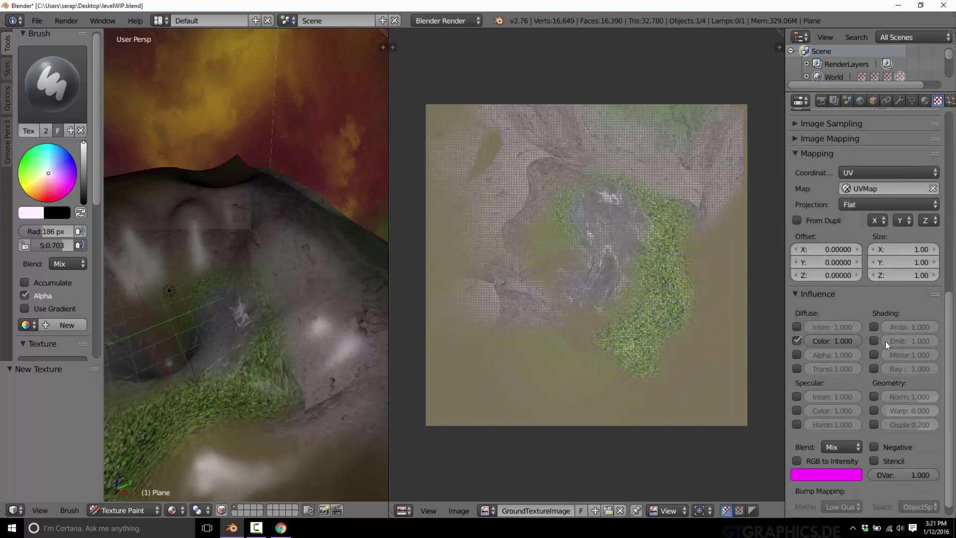
{"action": "left_click", "coordinate": [797, 341]}
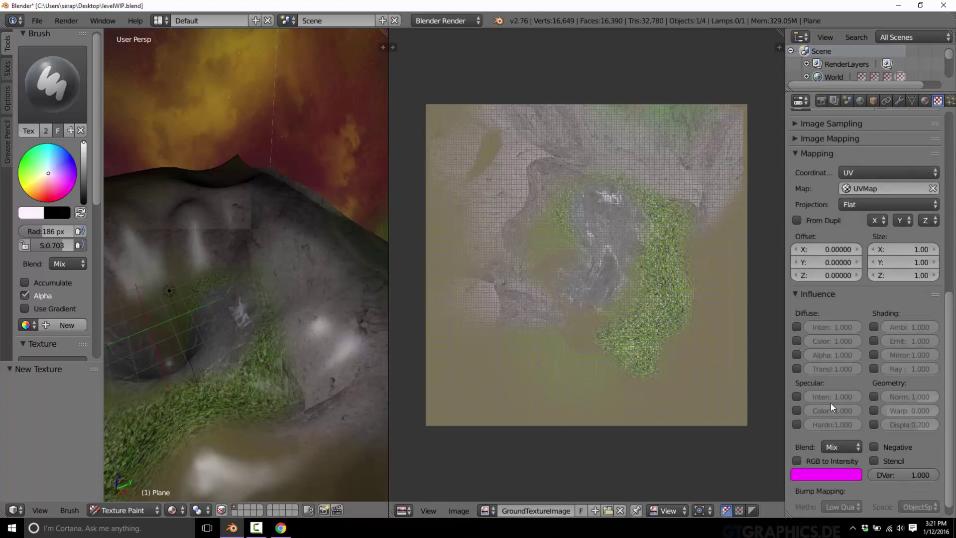
{"action": "left_click", "coordinate": [875, 397]}
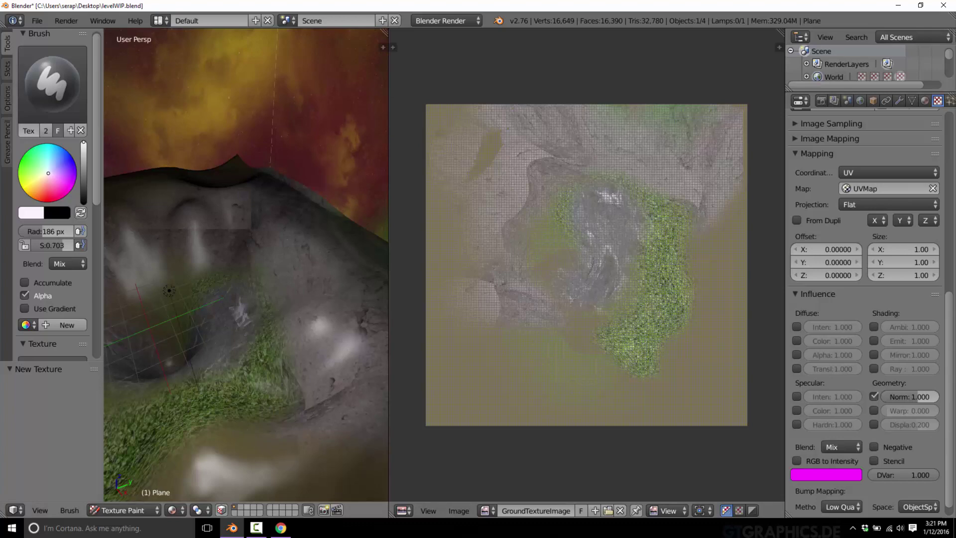
- Search 'normal map g' in Chrome, load rock.jpg into NormalMap-Online, then return to Blender
{"action": "left_click", "coordinate": [281, 528]}
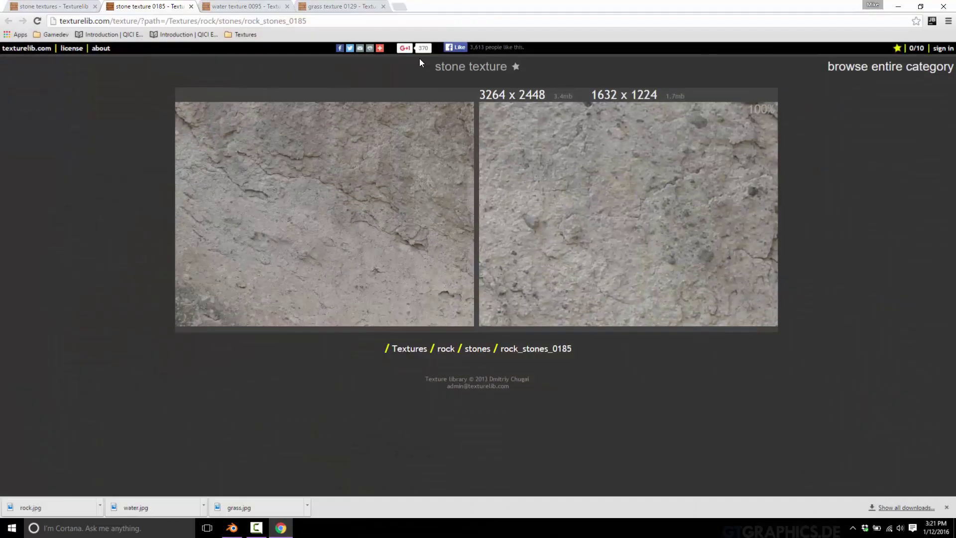
{"action": "key", "text": "ctrl+t"}
{"action": "type", "text": "normal map g"}
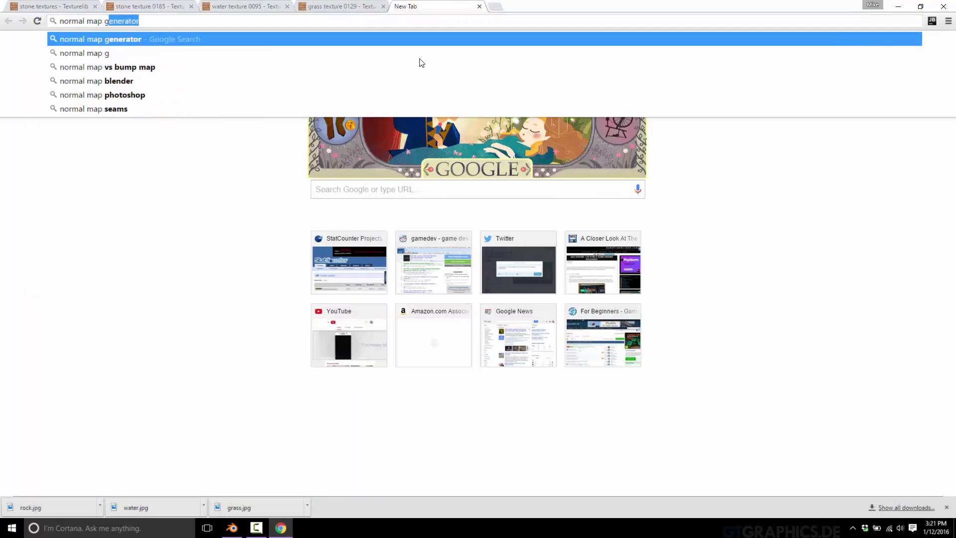
{"action": "key", "text": "Return"}
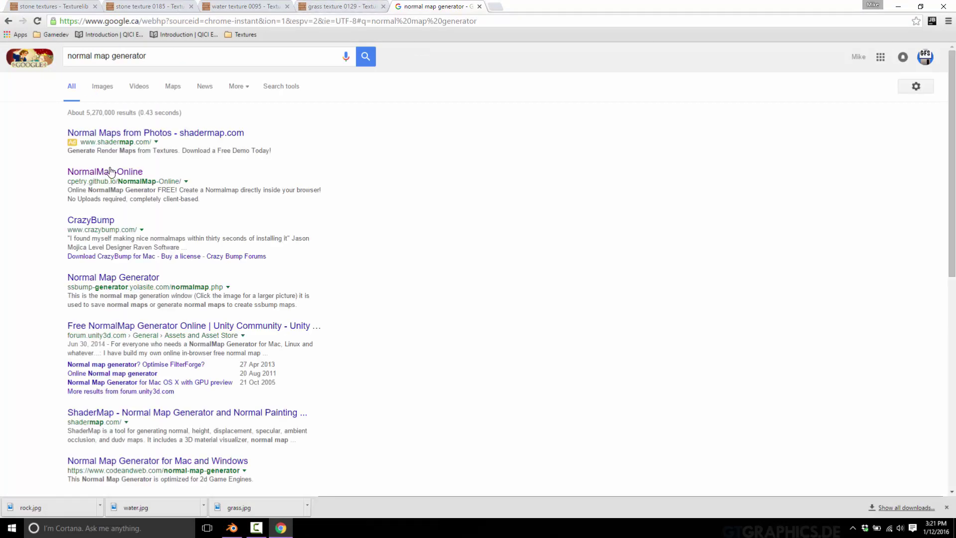
{"action": "left_click", "coordinate": [111, 171]}
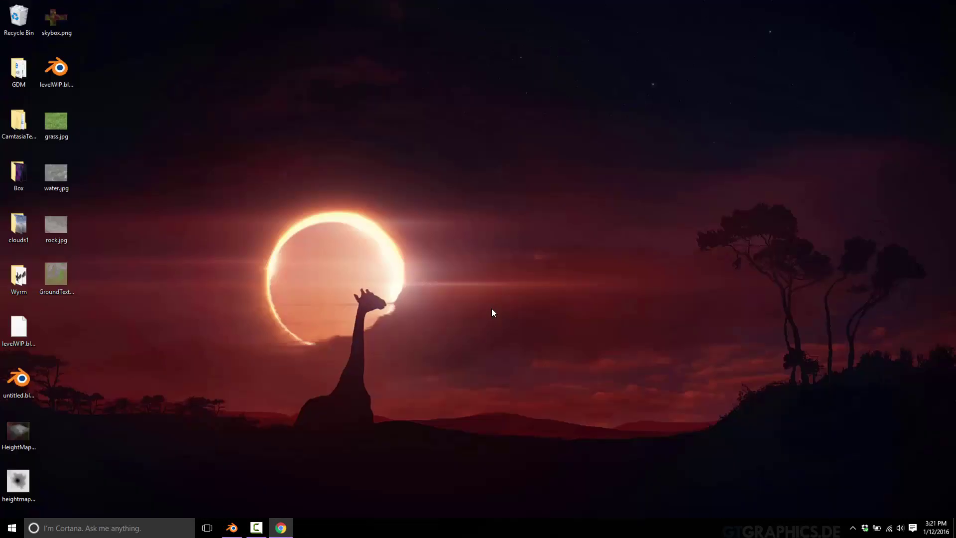
{"action": "left_click_drag", "start_coordinate": [54, 228], "coordinate": [321, 341]}
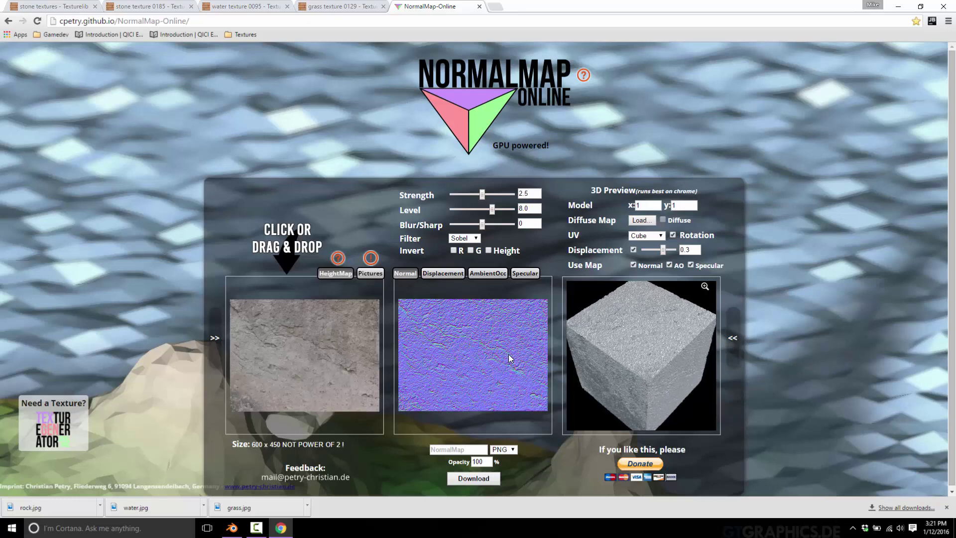
{"action": "key", "text": "alt+Tab"}
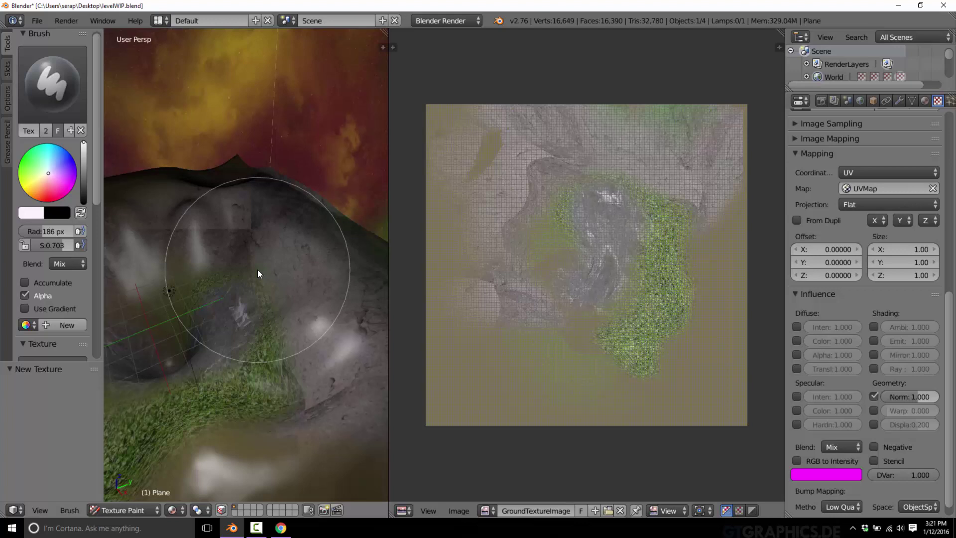
- Zoom in and out, then orbit around the painted terrain plane
{"action": "scroll", "coordinate": [257, 270], "scroll_direction": "up", "scroll_amount": 8}
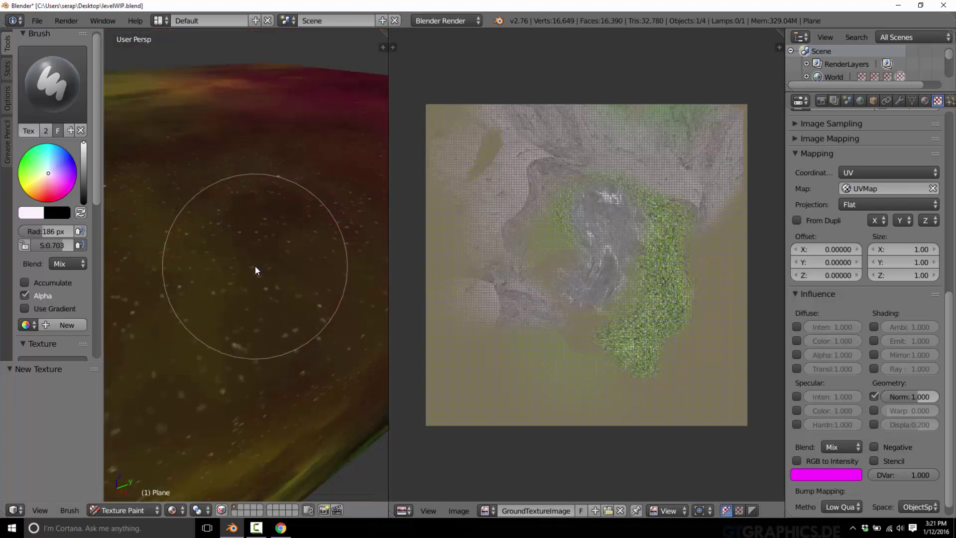
{"action": "scroll", "coordinate": [257, 271], "scroll_direction": "down", "scroll_amount": 5}
{"action": "mouse_move", "coordinate": [259, 278]}
{"action": "middle_mouse_down"}
{"action": "mouse_move", "coordinate": [172, 271]}
{"action": "mouse_move", "coordinate": [191, 261]}
{"action": "middle_mouse_up"}
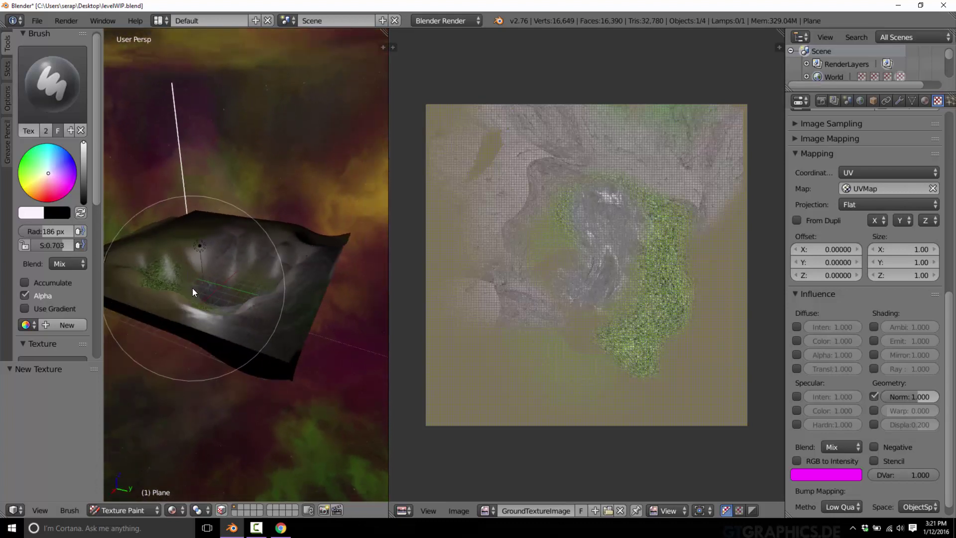